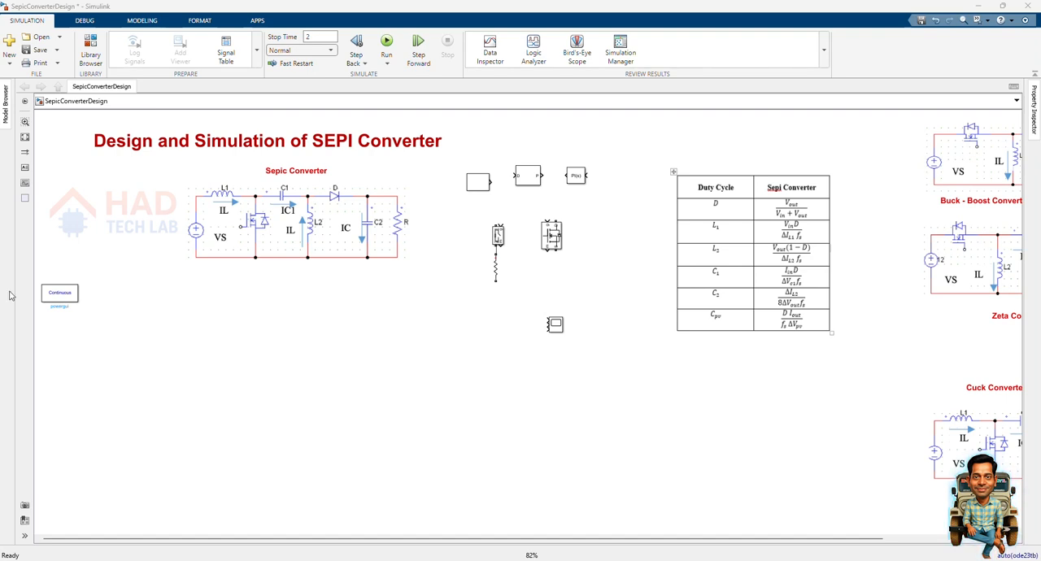
Add a Controlled Voltage Source block from Specialized Power Systems and place it in the empty area below the SEPIC reference diagram.
left_click(291, 202)
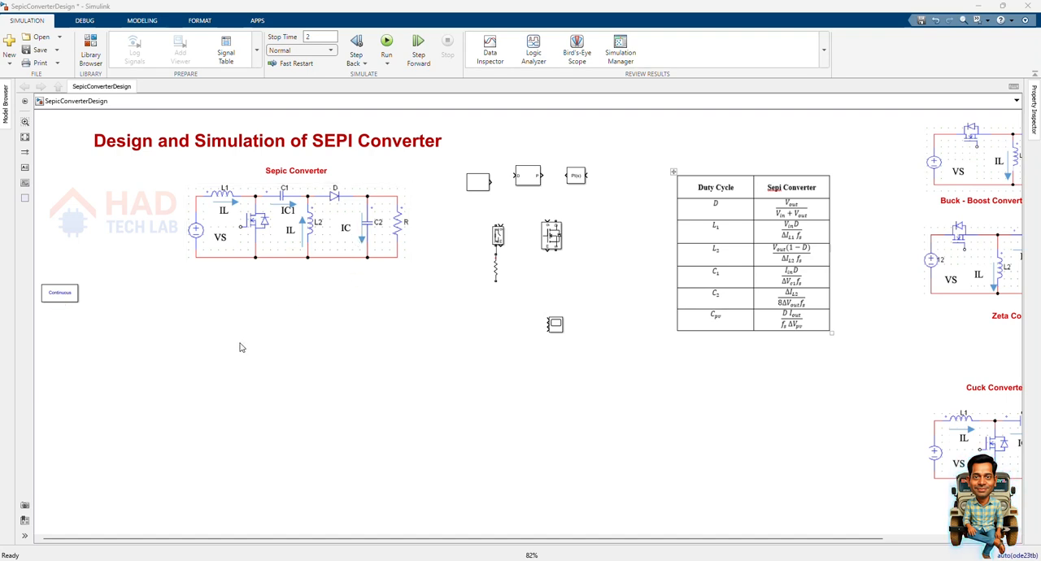
double_click(206, 367)
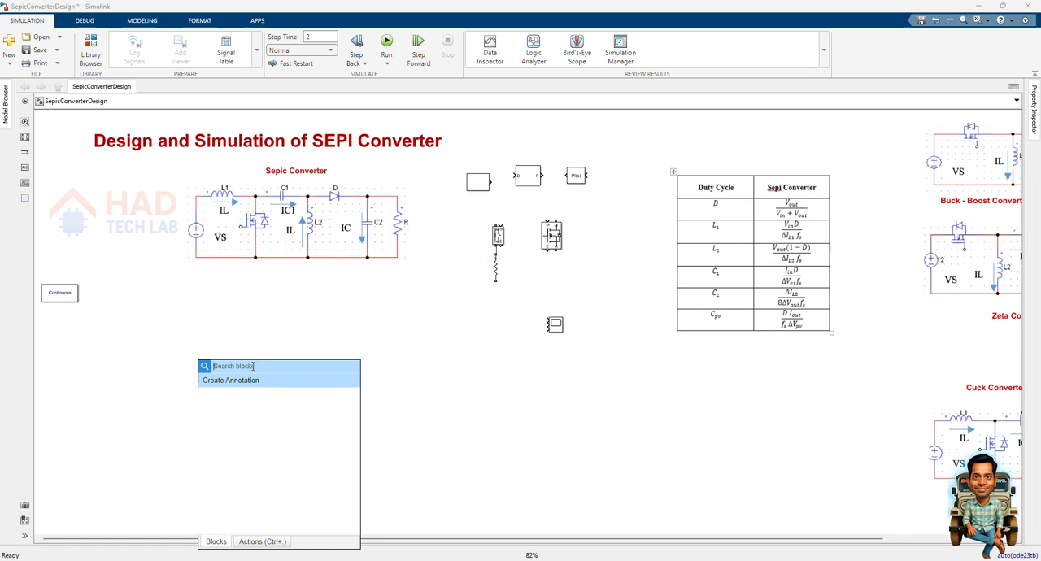
type("controlled")
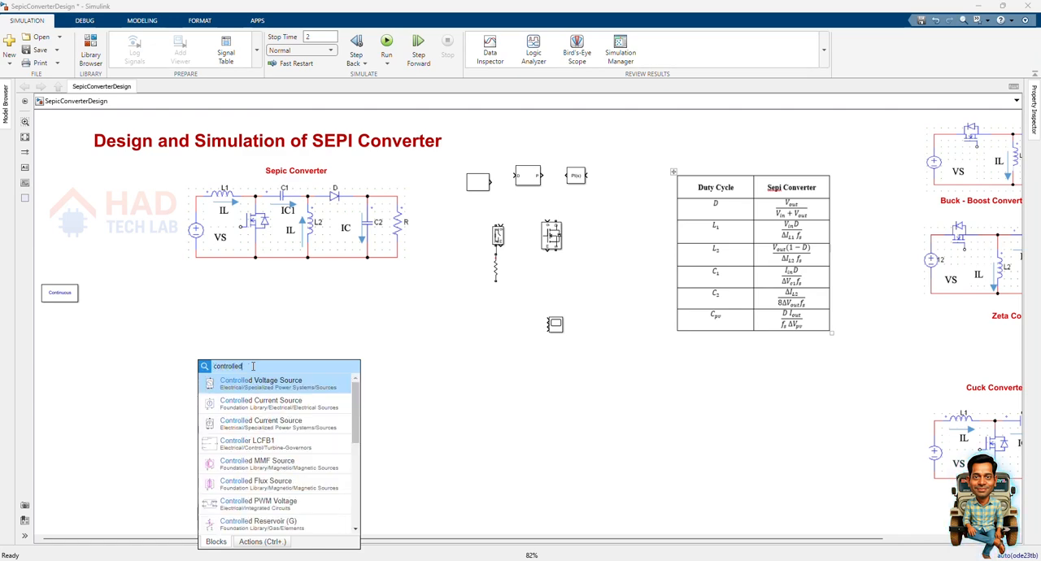
left_click(279, 382)
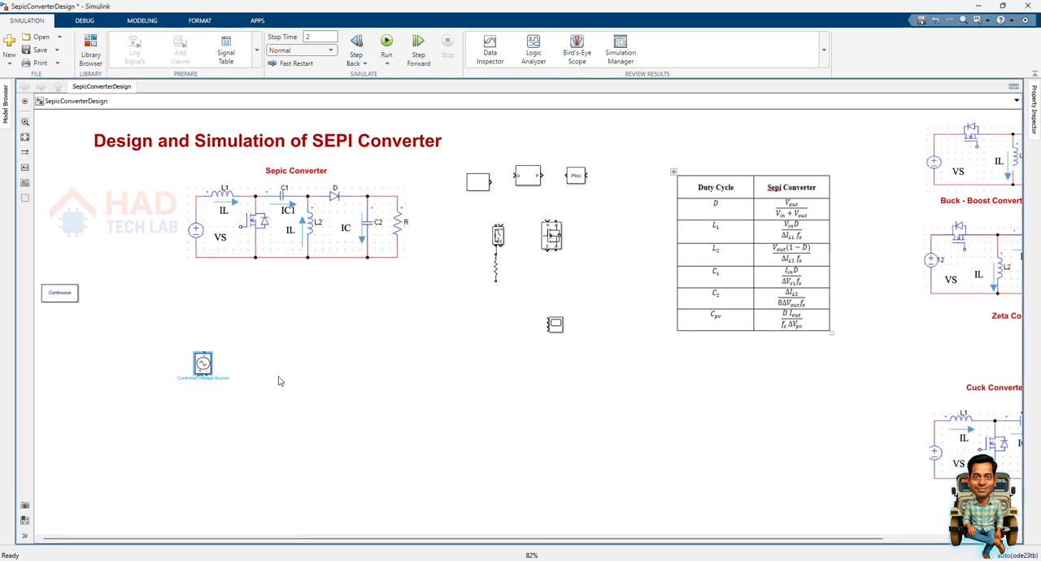
left_click_drag(202, 363, 133, 372)
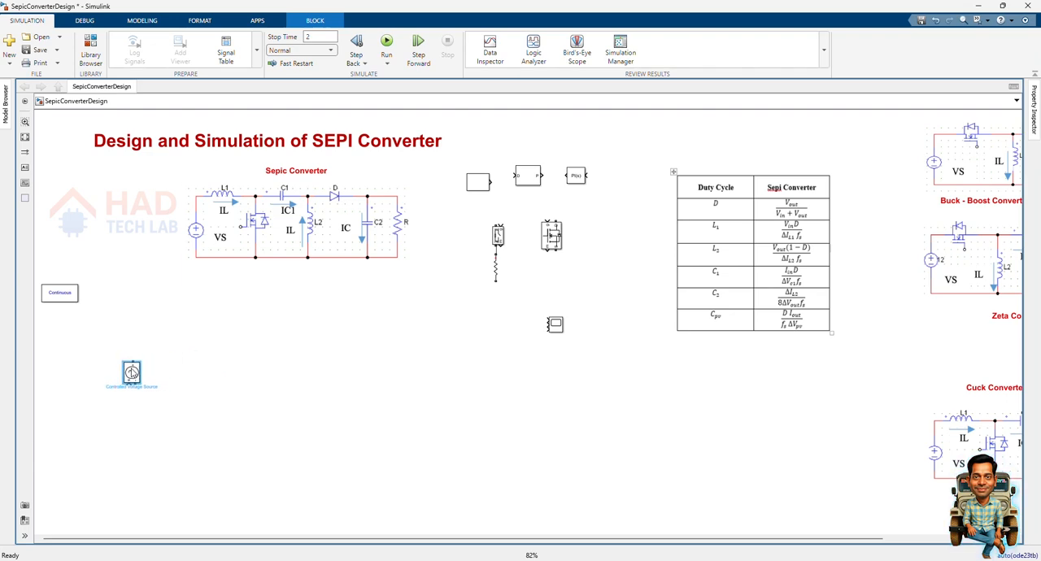
Add a Series RLC Branch above the voltage source, with branch type L and inductance L1.
double_click(241, 351)
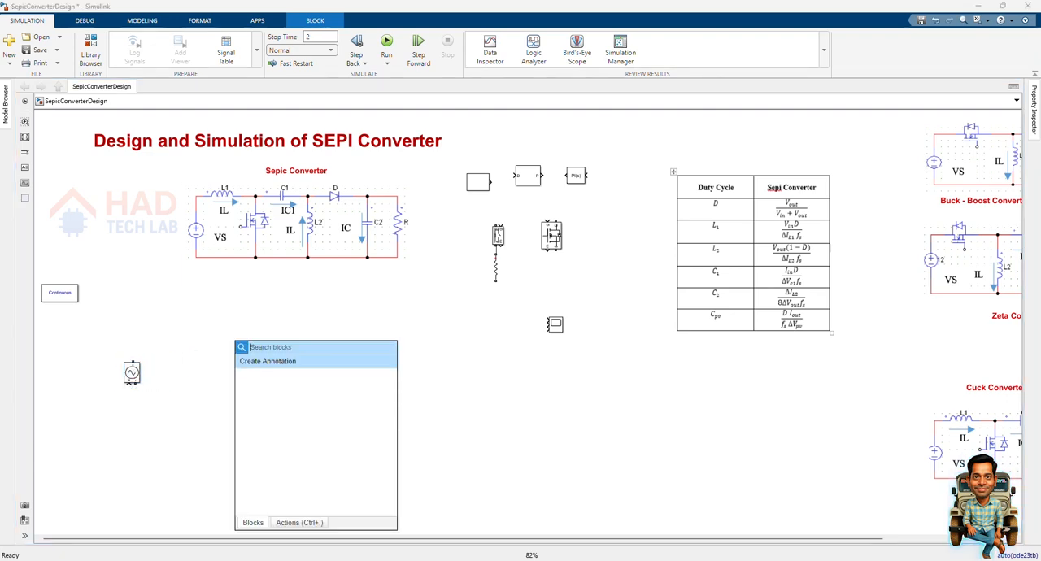
type("R")
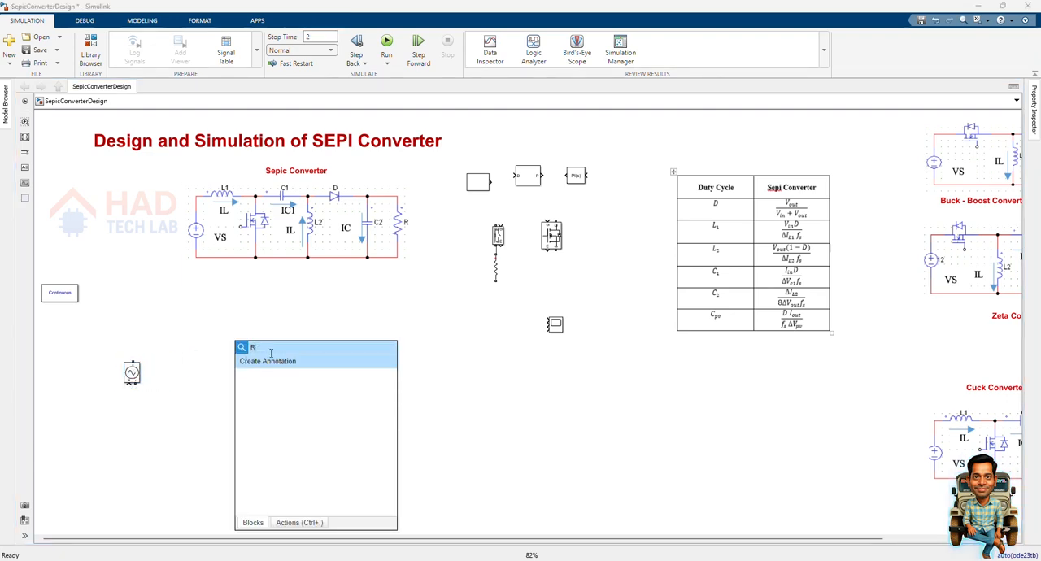
type("LC")
left_click(276, 365)
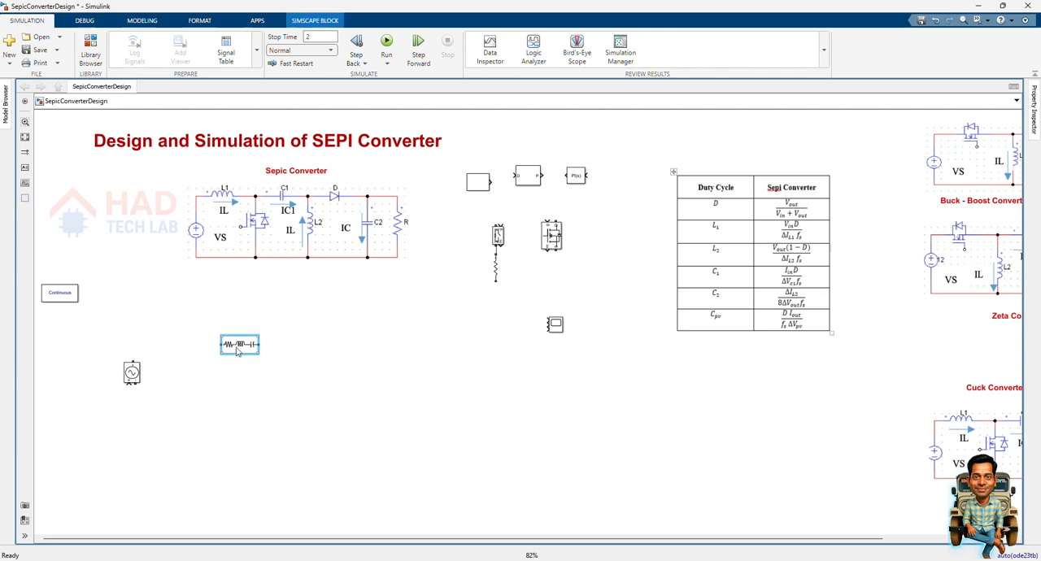
left_click_drag(238, 350, 224, 325)
double_click(225, 322)
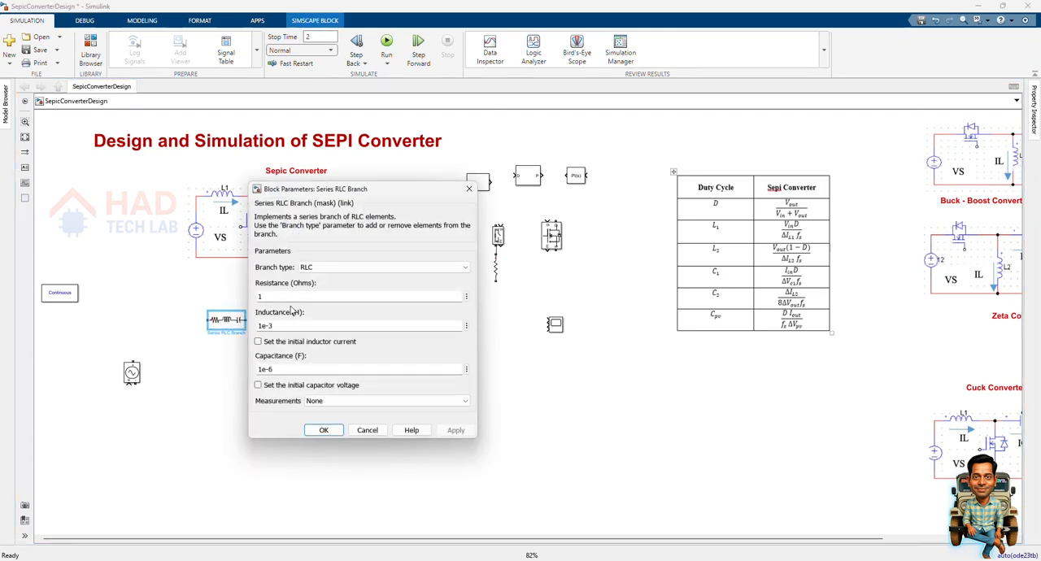
left_click(323, 267)
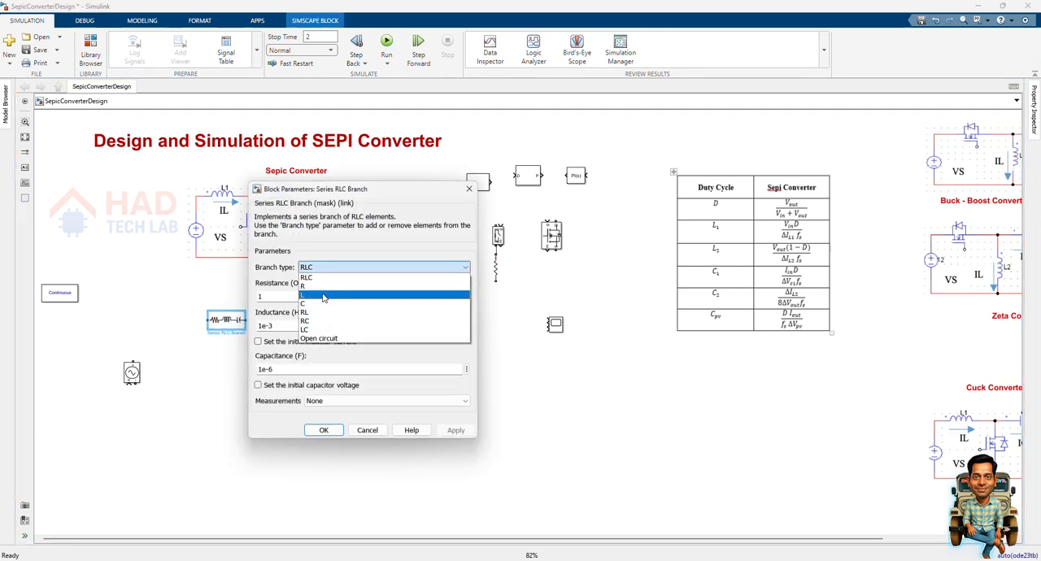
left_click(323, 296)
type("L1")
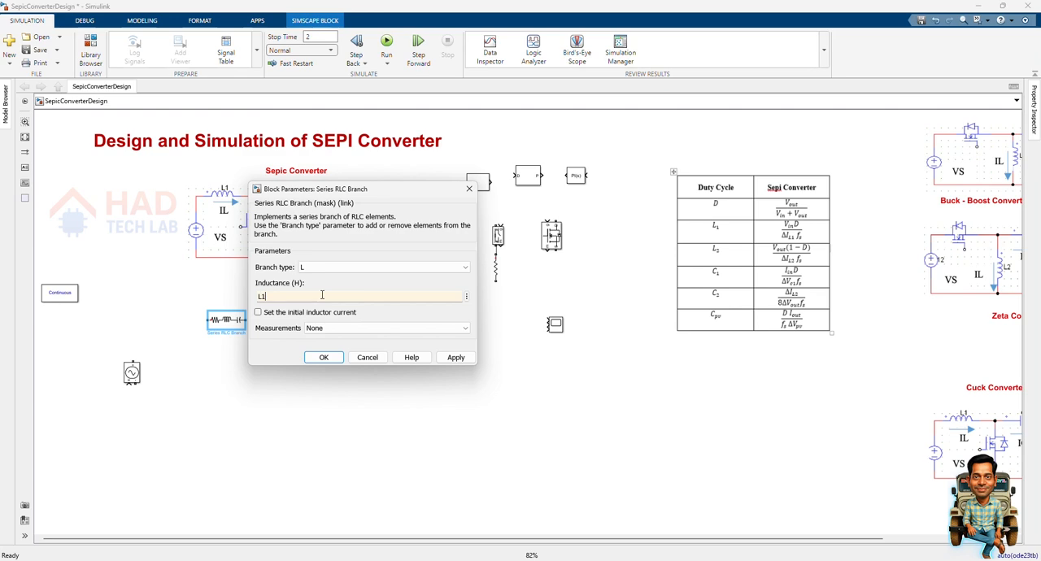
key("Return")
Create a vertical copy of the L1 inductor below and beside it, with its inductance set to L2.
left_click_drag(238, 323, 306, 366)
key("ctrl+r")
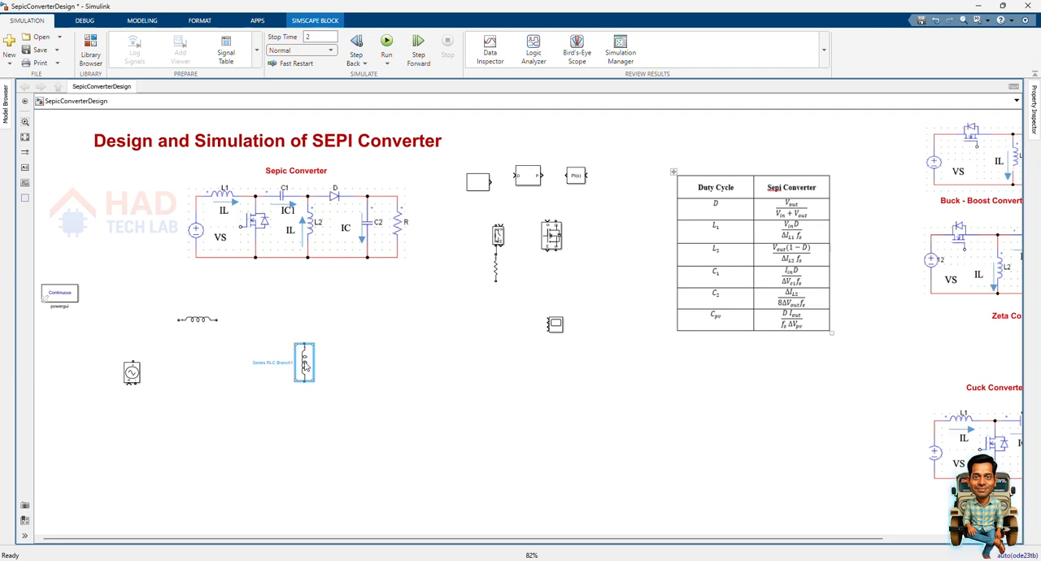
double_click(306, 367)
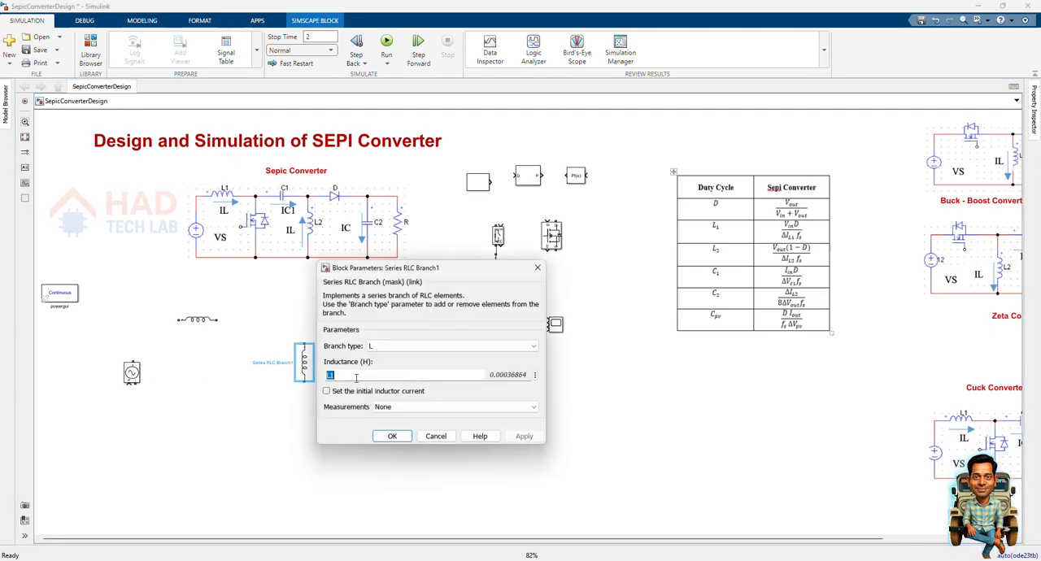
type("L2")
key("Return")
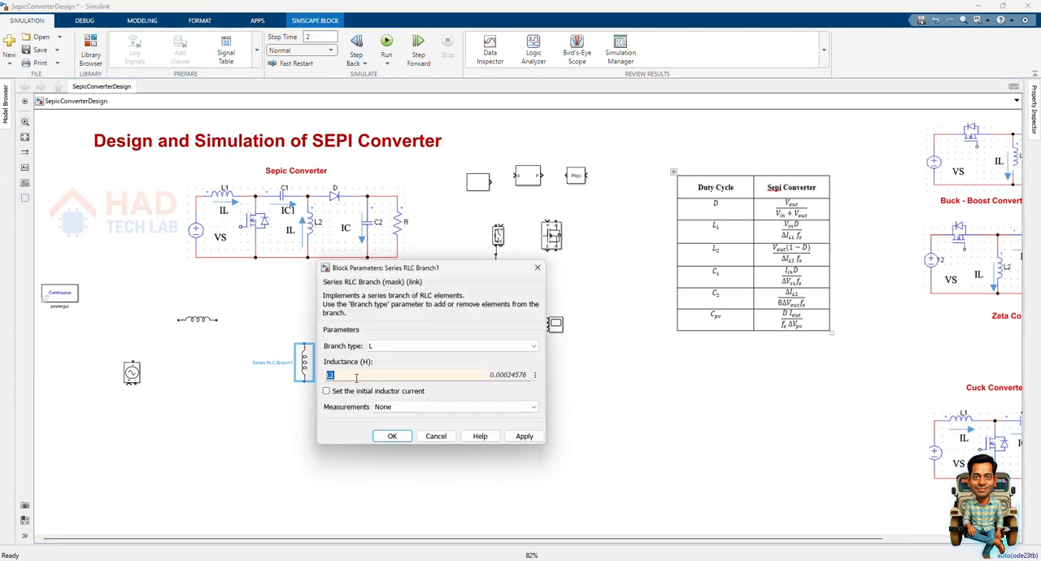
left_click(525, 438)
left_click(394, 437)
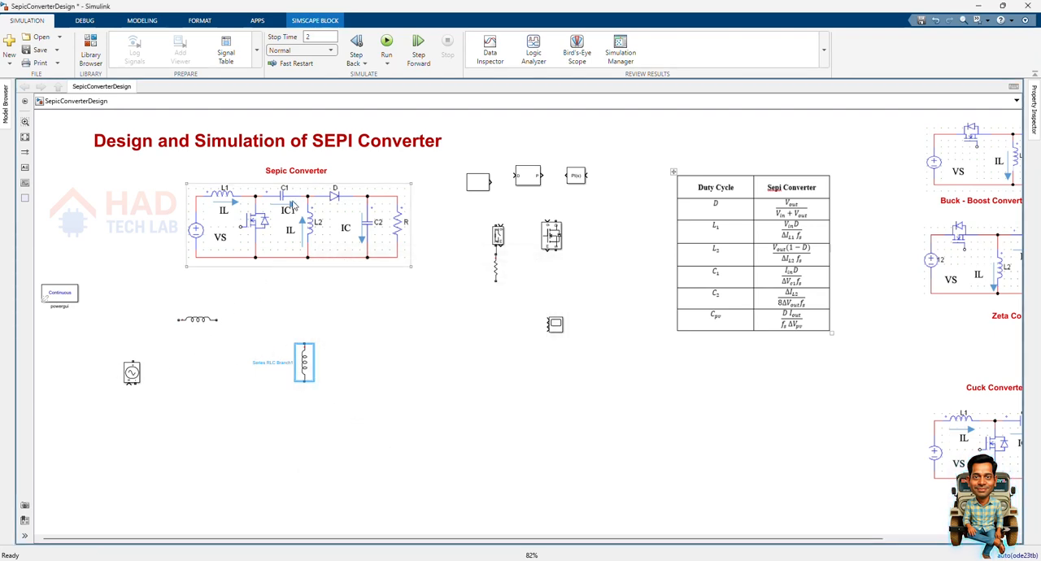
Copy the L2 branch as a horizontal element beside L1, with branch type C and capacitance C1.
left_click_drag(313, 375, 263, 323)
key("ctrl+r")
double_click(263, 324)
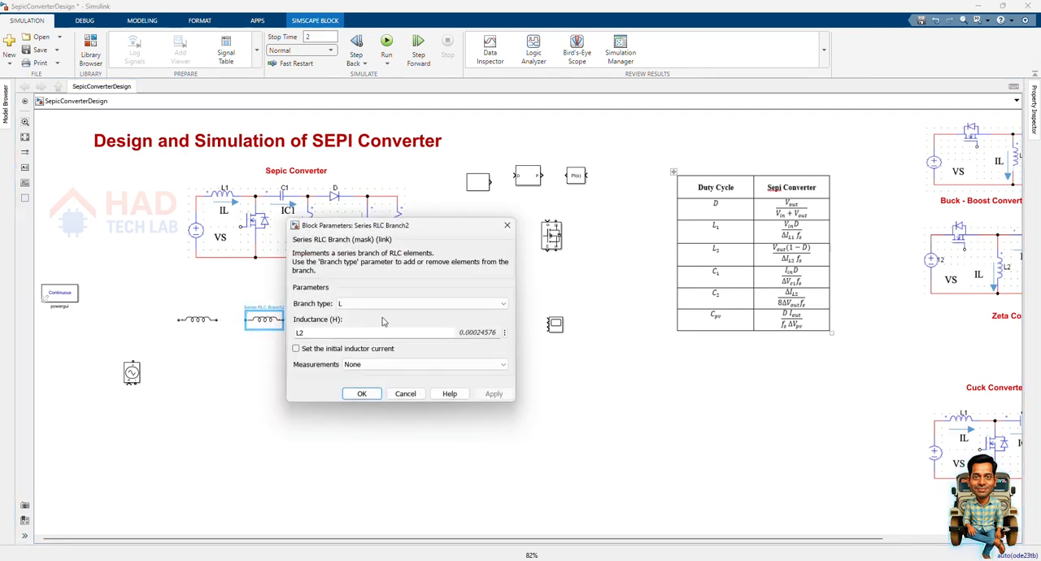
left_click(386, 307)
left_click(365, 340)
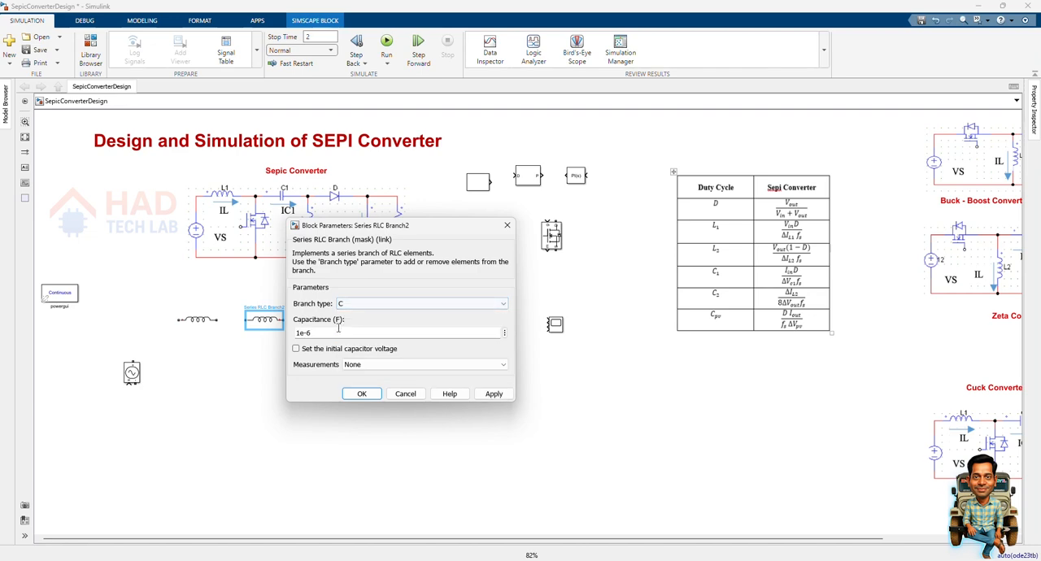
type("C1")
key("Return")
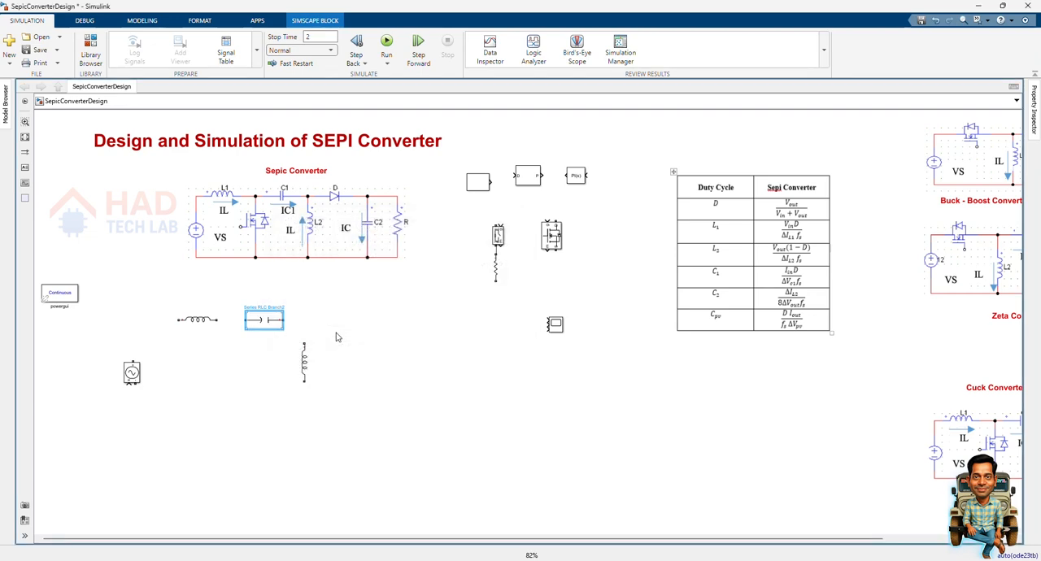
Place two vertical copies of the capacitor on the output side and change the outer one to branch type R with resistance R.
left_click_drag(276, 323, 431, 370)
key("ctrl+r")
double_click(431, 370)
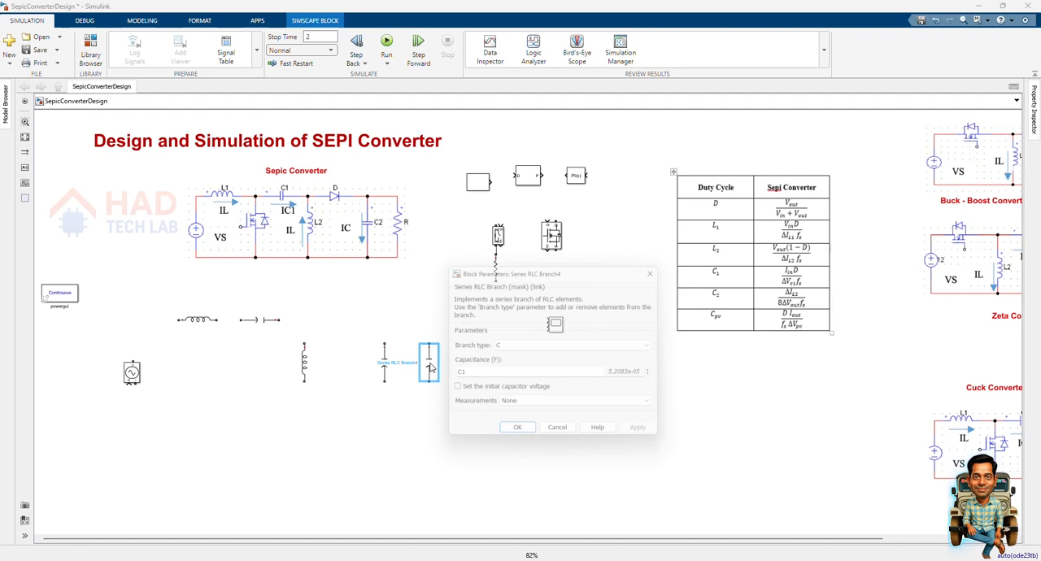
left_click(505, 345)
left_click(505, 366)
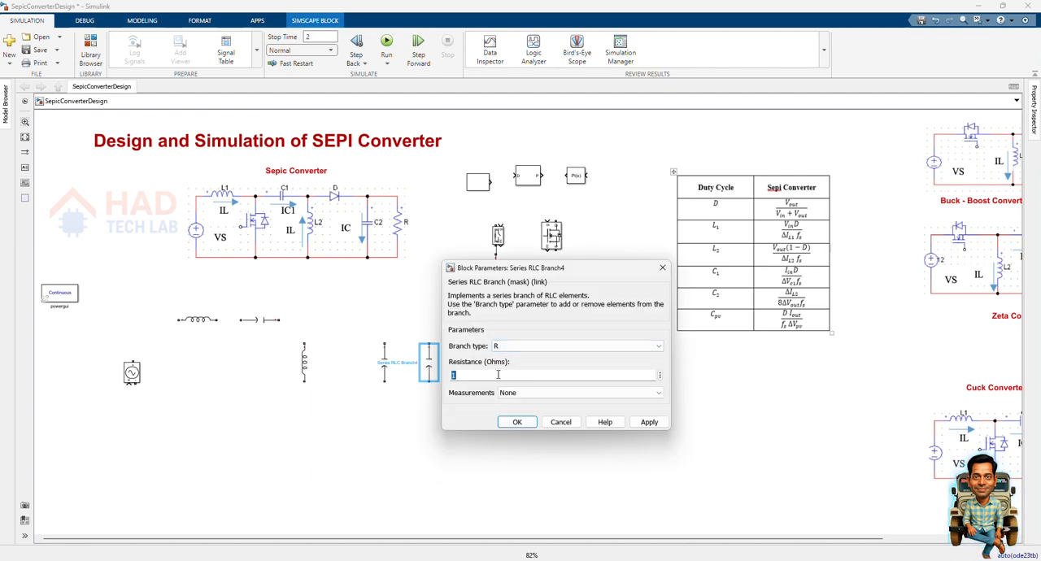
left_click(499, 374)
type("R")
key("Return")
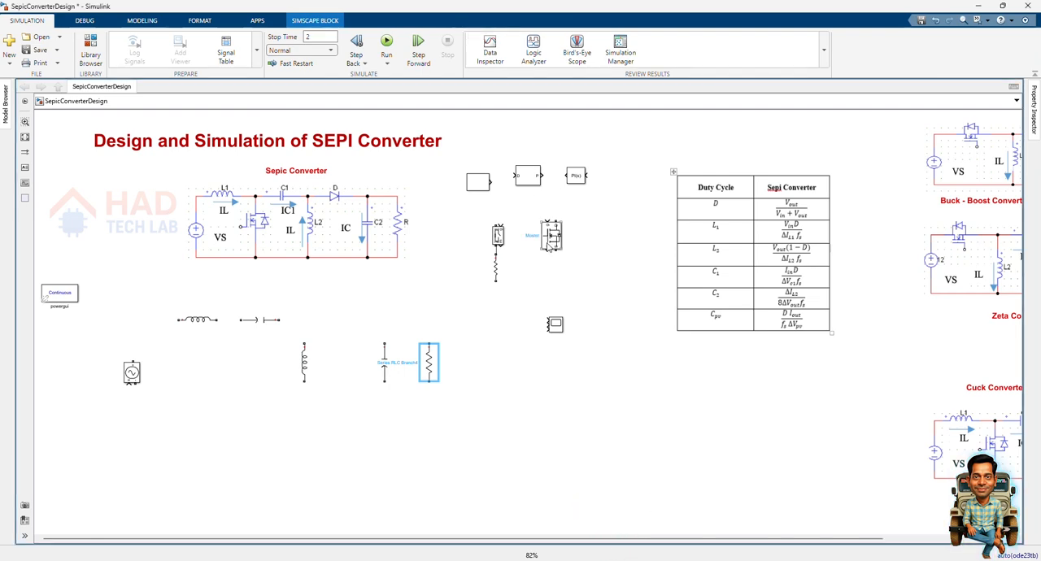
Move the Mosfet block between the voltage source and L2, and add a Diode block in line after capacitor C1.
left_click_drag(558, 217, 218, 383)
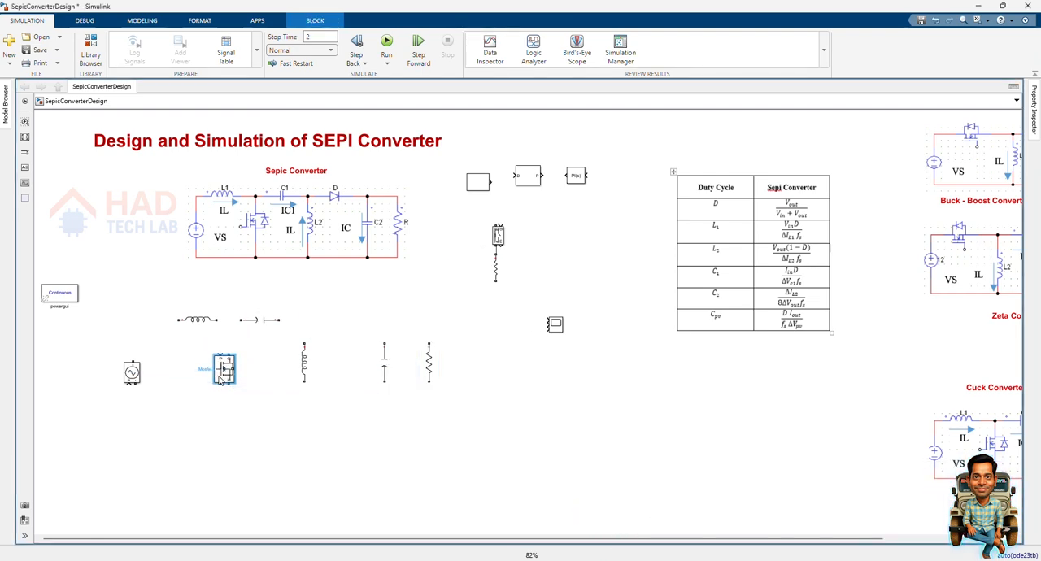
double_click(415, 401)
type("diode")
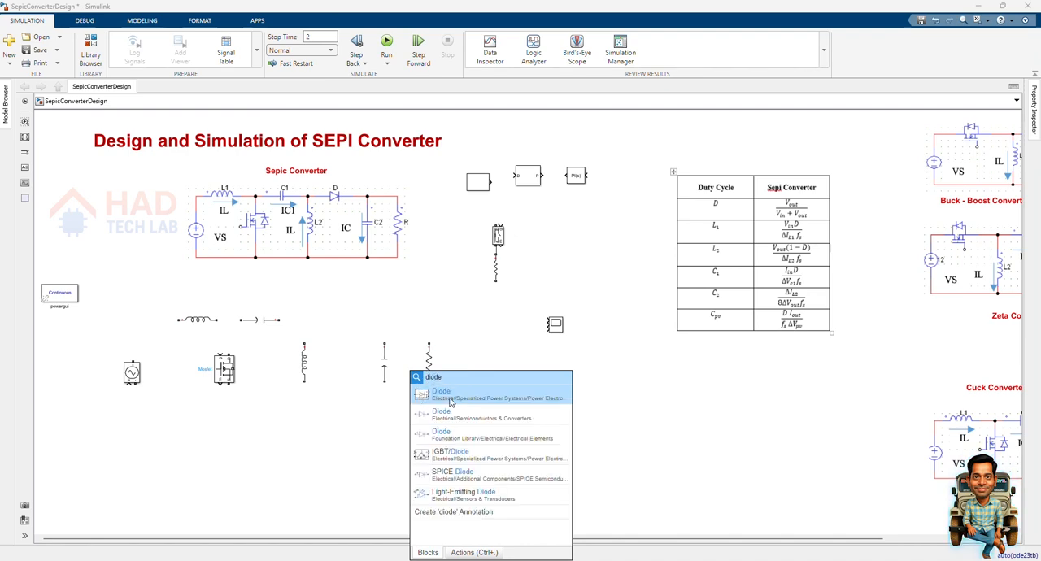
left_click(450, 399)
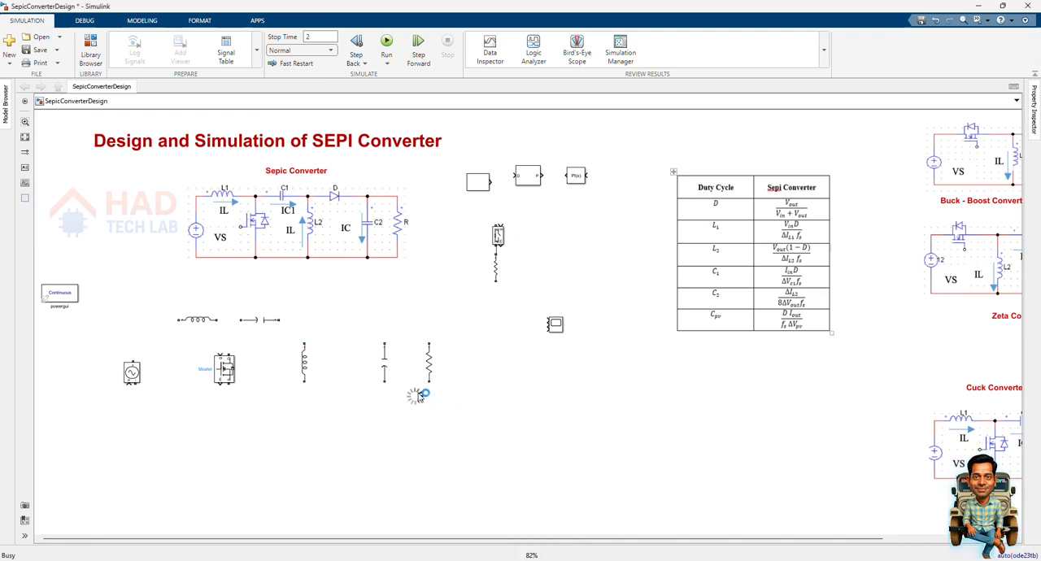
left_click_drag(415, 398, 362, 324)
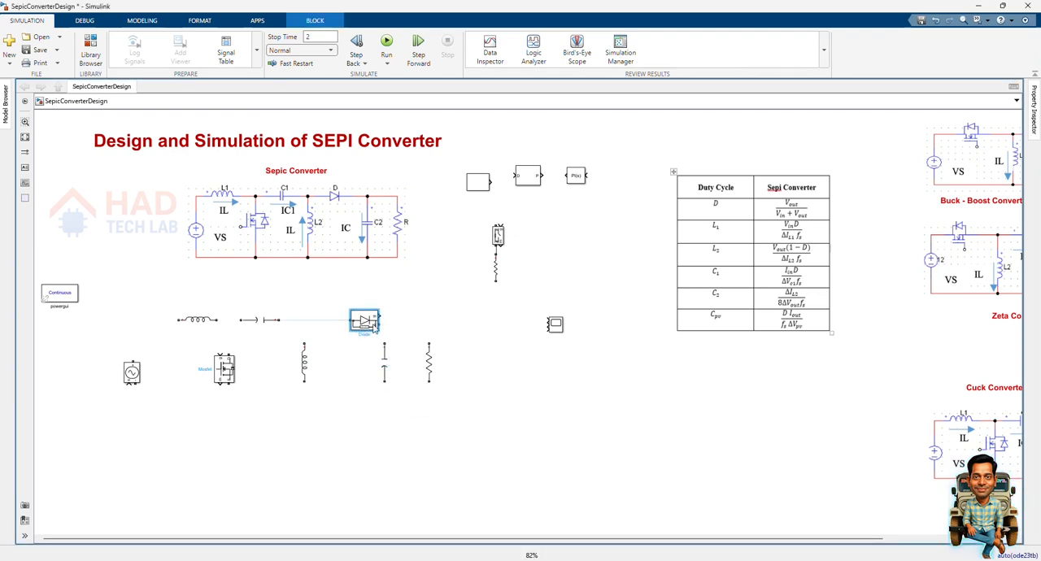
Set the diode's snubber resistance and snubber capacitance to 0 and turn off its measurement port.
double_click(372, 325)
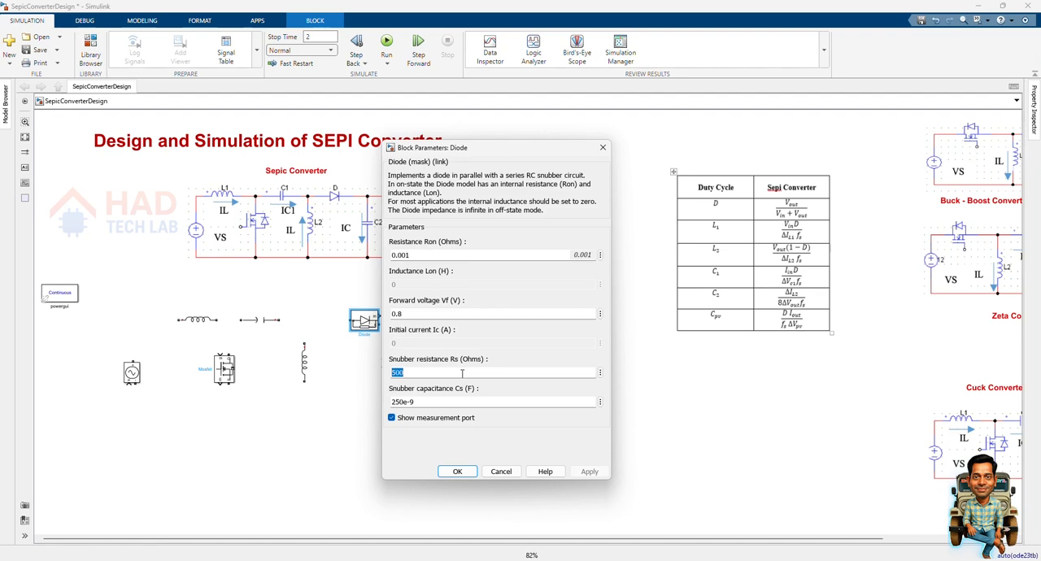
type("0")
key("Tab")
type("0")
left_click(445, 418)
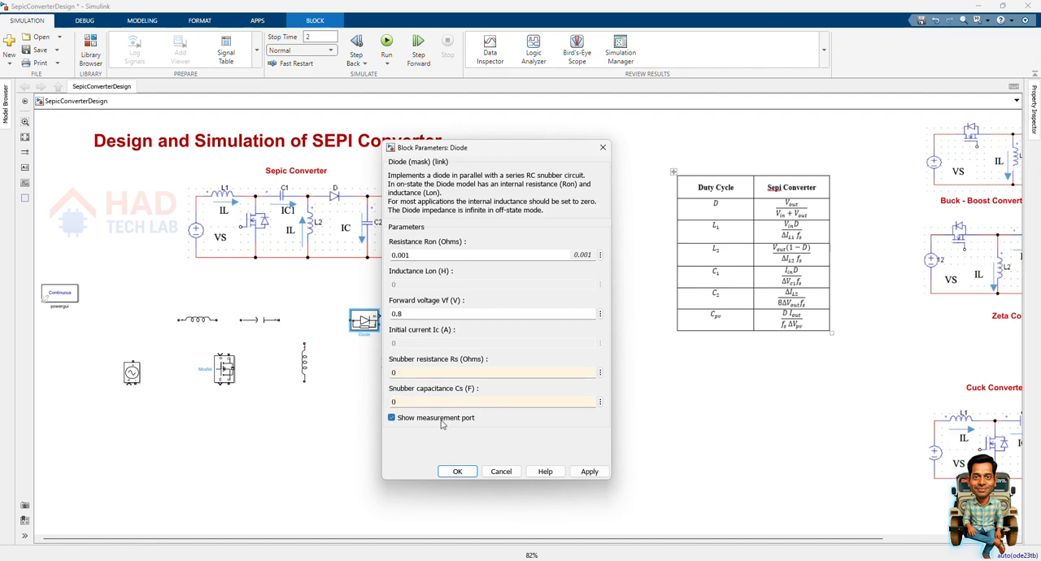
left_click(587, 471)
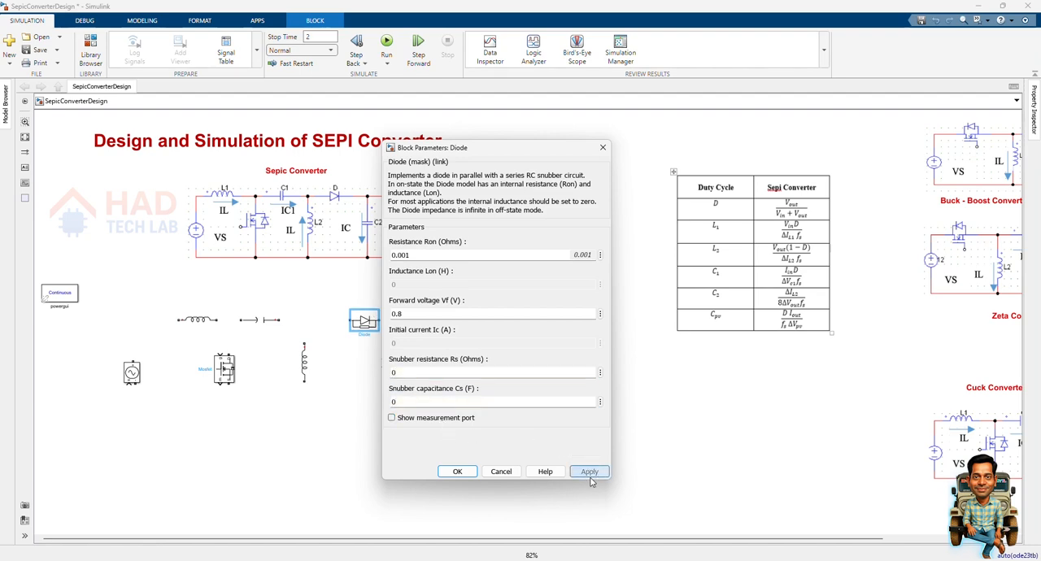
left_click(457, 471)
Reposition the diode, Mosfet and voltage source so they line up with the neighbouring inductor and capacitor branches.
left_click_drag(363, 328, 336, 331)
left_click_drag(227, 368, 231, 356)
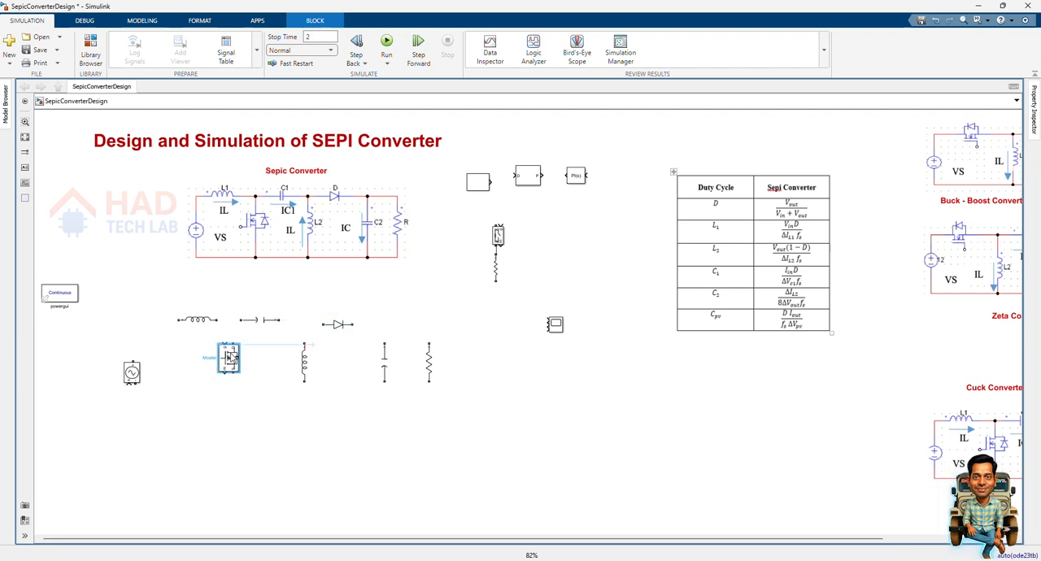
mouse_move(132, 372)
left_mouse_down()
mouse_move(154, 356)
mouse_move(145, 362)
left_mouse_up()
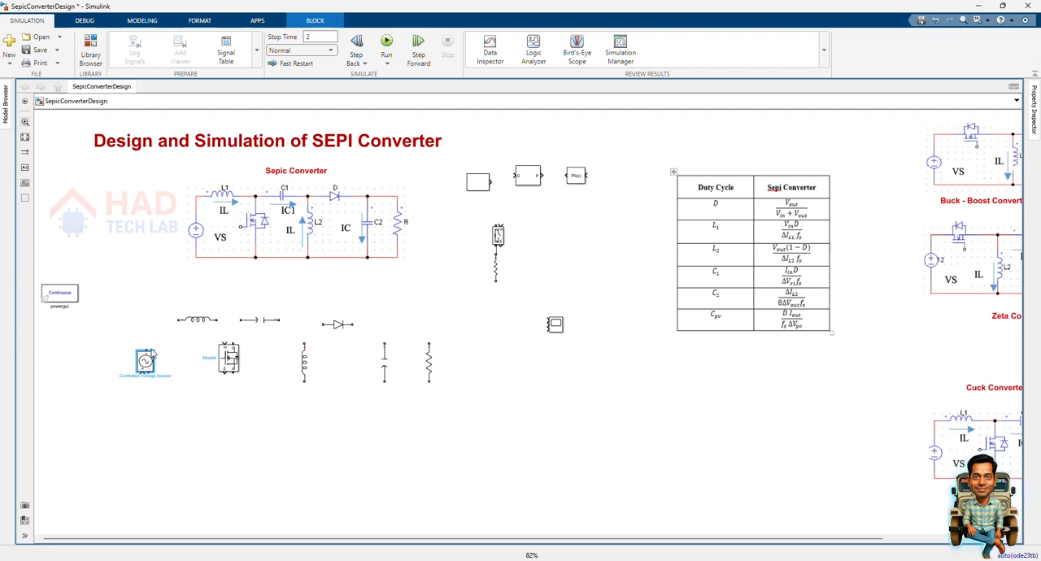
Wire the upper rail from the voltage source through L1, C1 and the diode, connecting L2, the output capacitor and the load resistor.
mouse_move(149, 348)
left_mouse_down()
mouse_move(178, 319)
mouse_move(379, 324)
mouse_move(385, 345)
left_mouse_up()
left_click(350, 323)
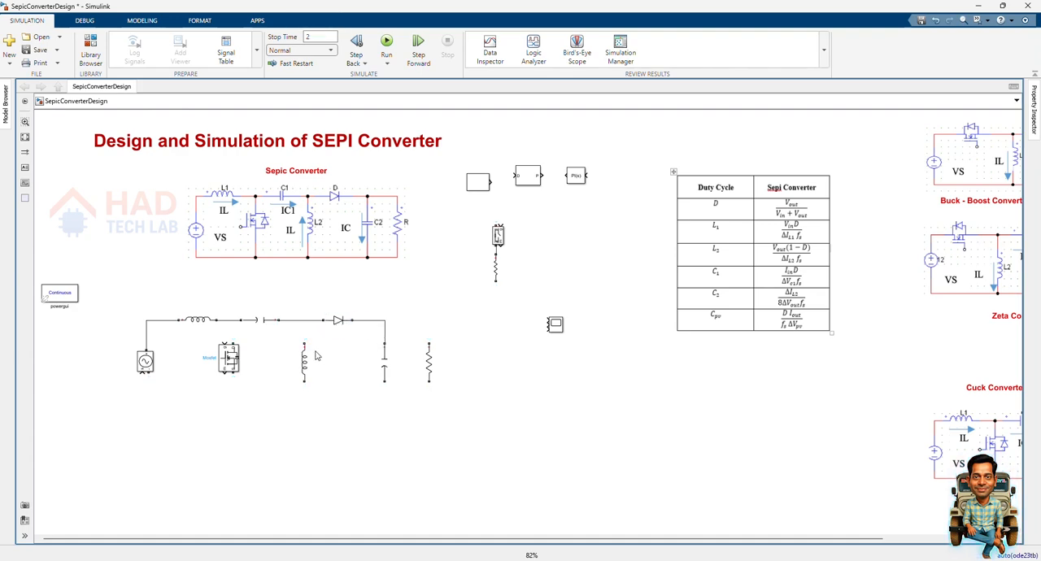
left_click_drag(304, 343, 304, 320)
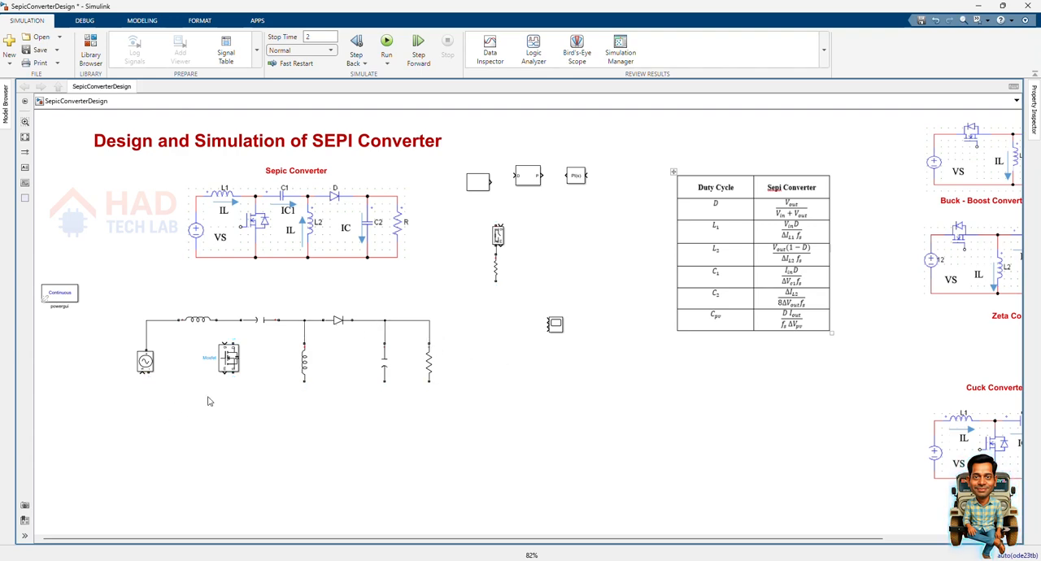
Align the Mosfet under the L1–C1 node, connect it to the upper rail, and wire the common lower rail from the source through to the load resistor.
left_click_drag(229, 356, 221, 361)
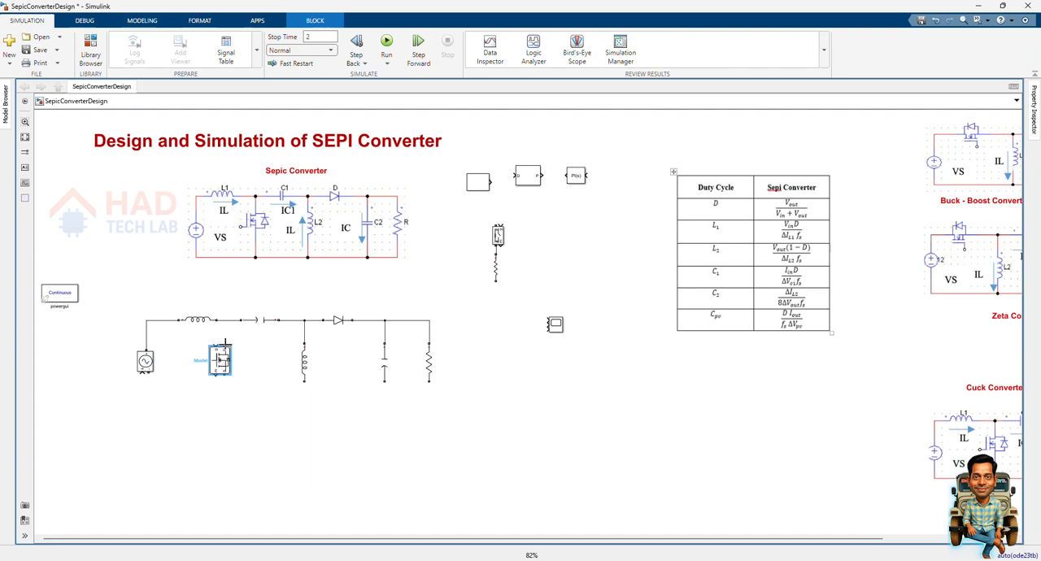
left_click_drag(147, 375, 224, 378)
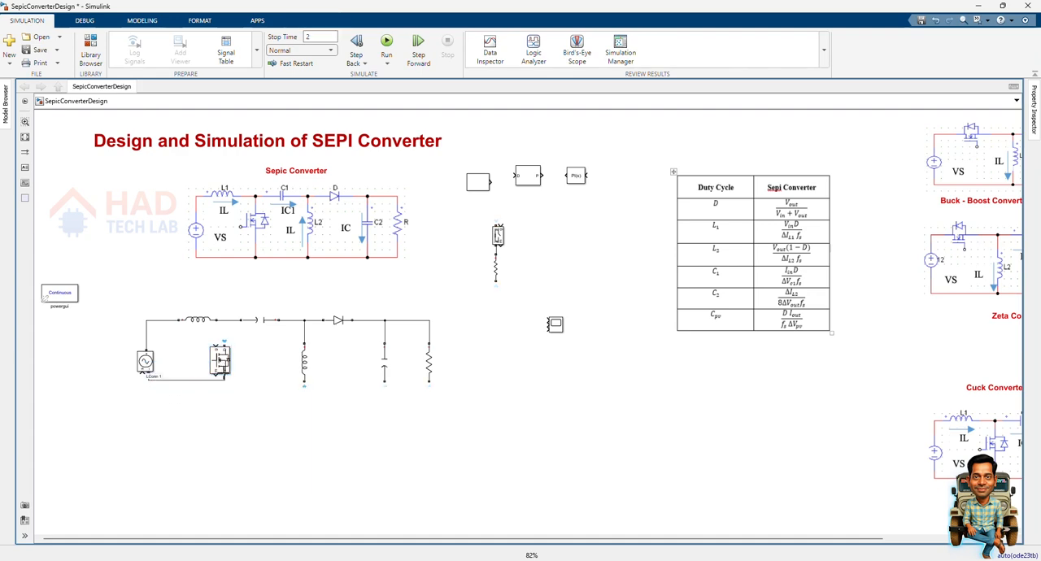
left_click(224, 342)
left_click_drag(225, 342, 228, 325)
left_click_drag(304, 383, 223, 382)
left_click_drag(384, 382, 300, 390)
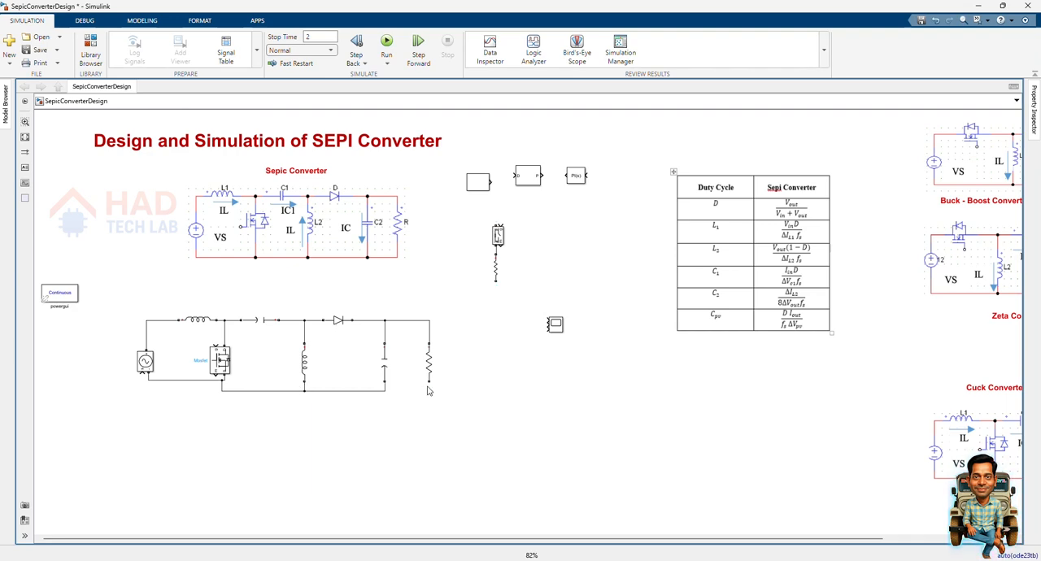
left_click_drag(429, 382, 376, 390)
left_click_drag(183, 379, 183, 390)
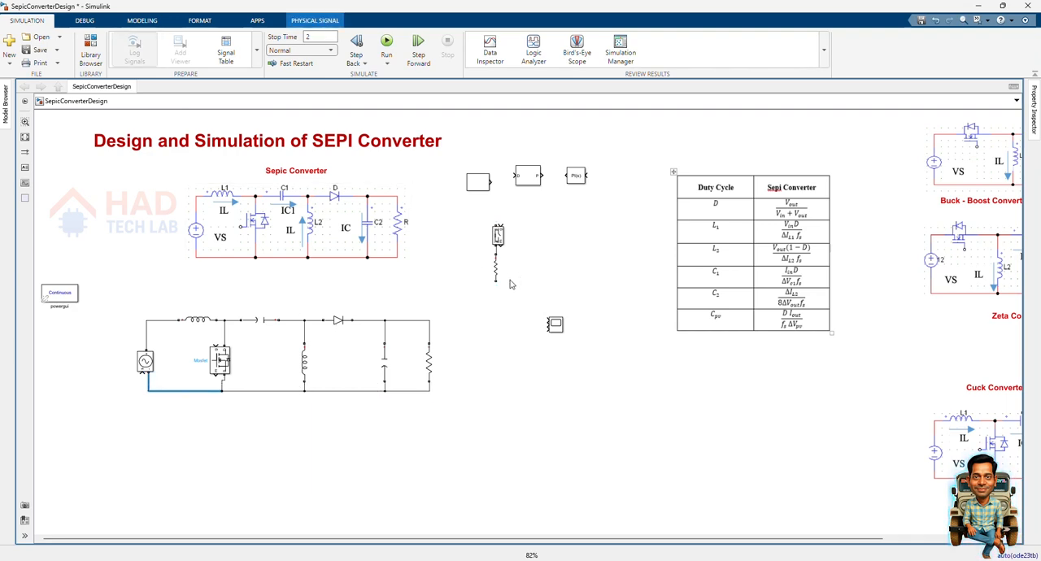
Add a PWM Generator (DC-DC) block above the circuit and connect its output to the Mosfet gate.
double_click(497, 407)
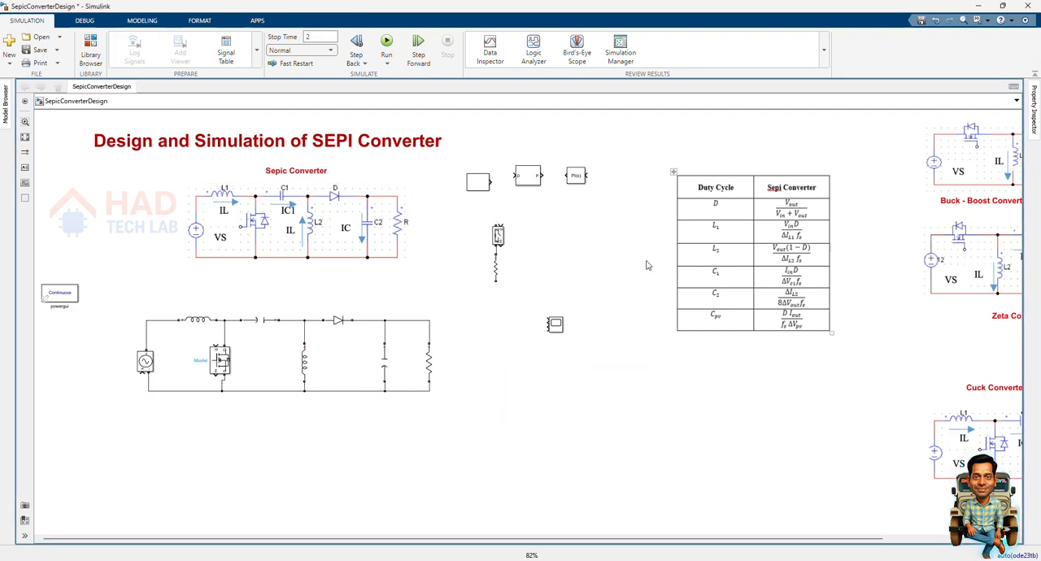
double_click(446, 485)
type("pwm gene")
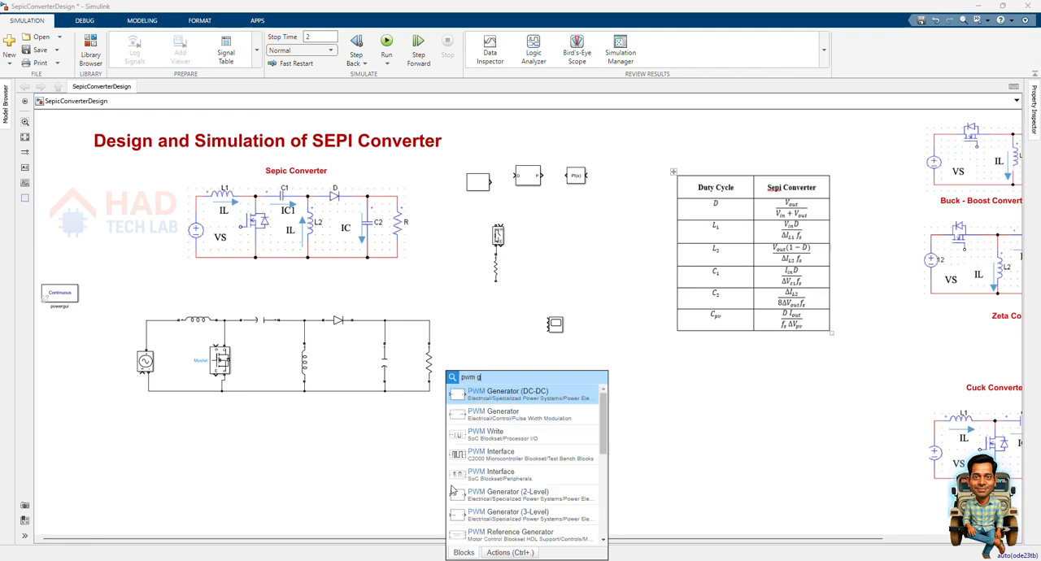
left_click(528, 395)
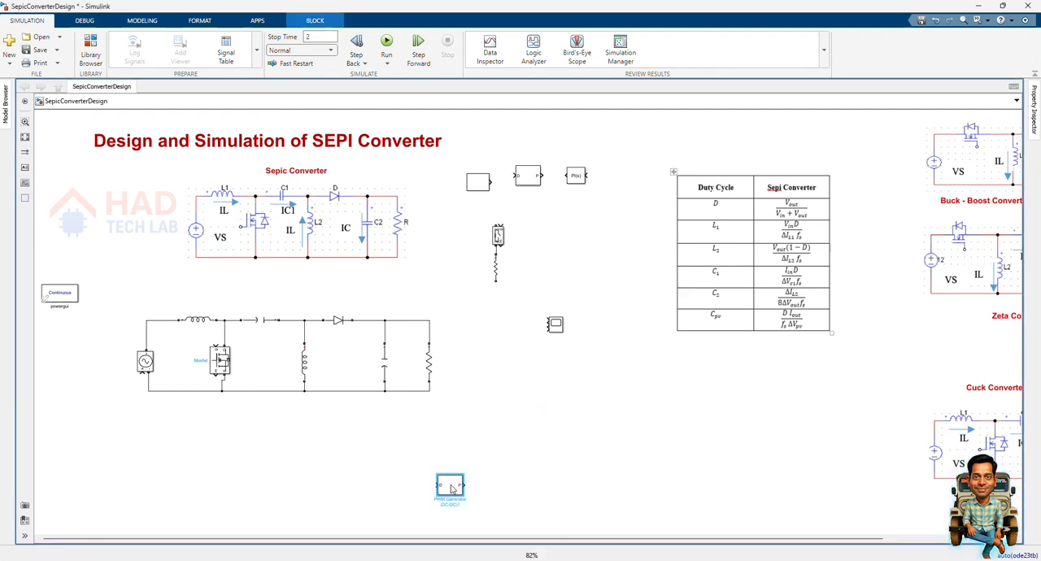
mouse_move(452, 489)
left_mouse_down()
mouse_move(184, 420)
mouse_move(184, 309)
mouse_move(166, 274)
mouse_move(209, 303)
mouse_move(216, 342)
left_mouse_up()
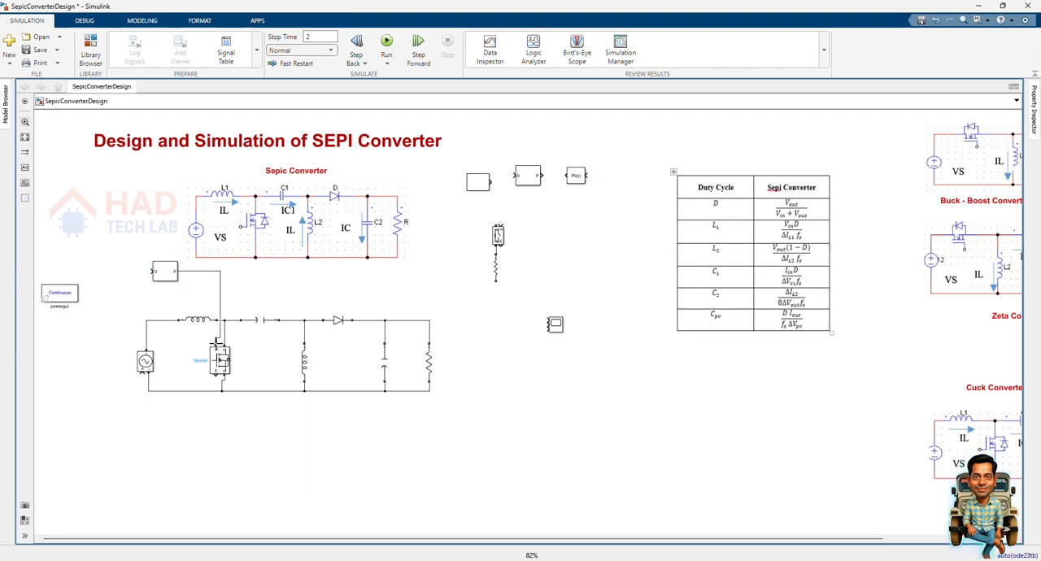
Add a Step block beside the voltage source and connect it to the source's control input.
double_click(273, 440)
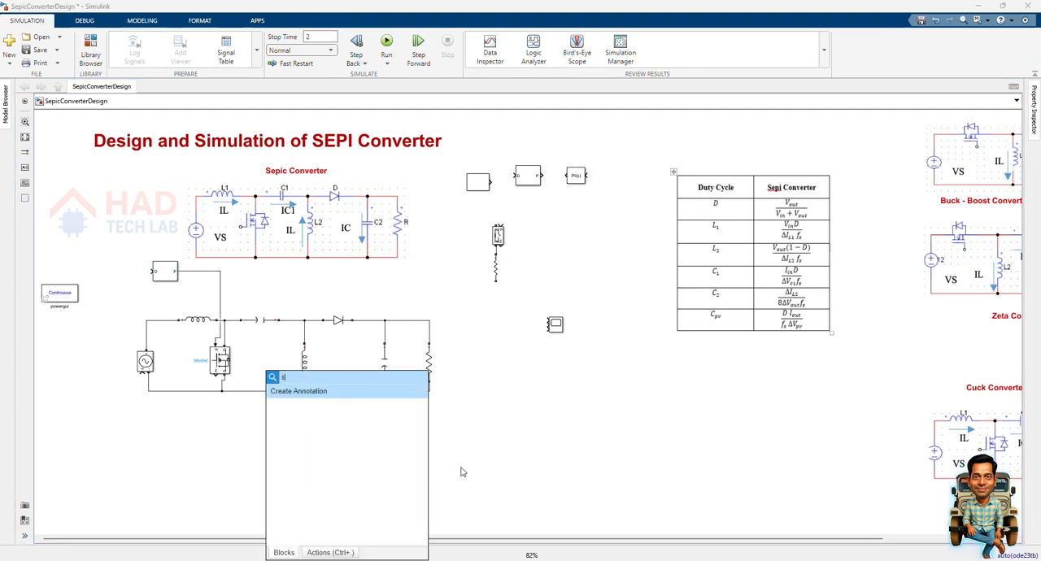
type("step")
left_click(375, 398)
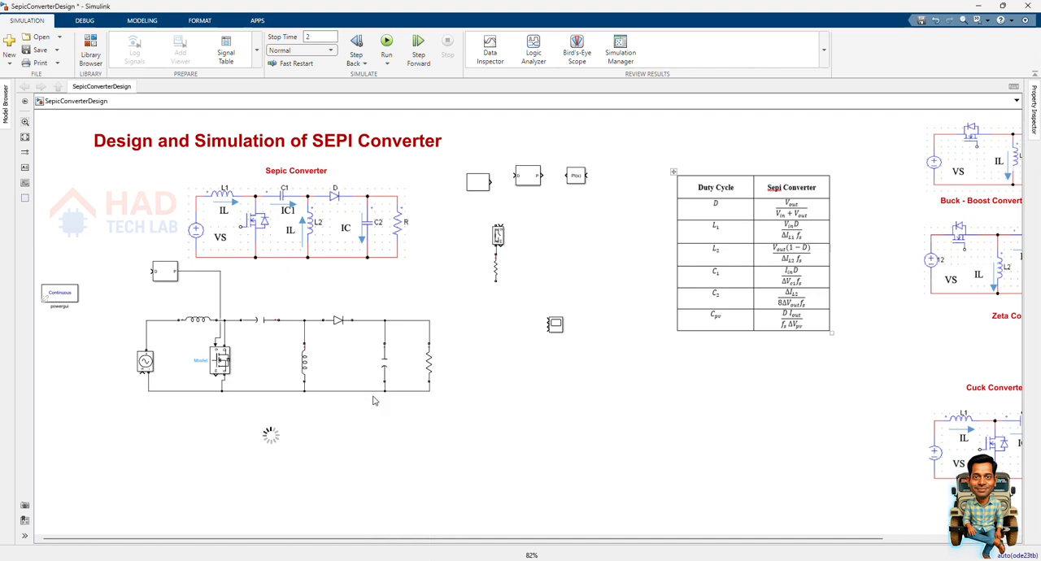
left_click_drag(274, 440, 91, 400)
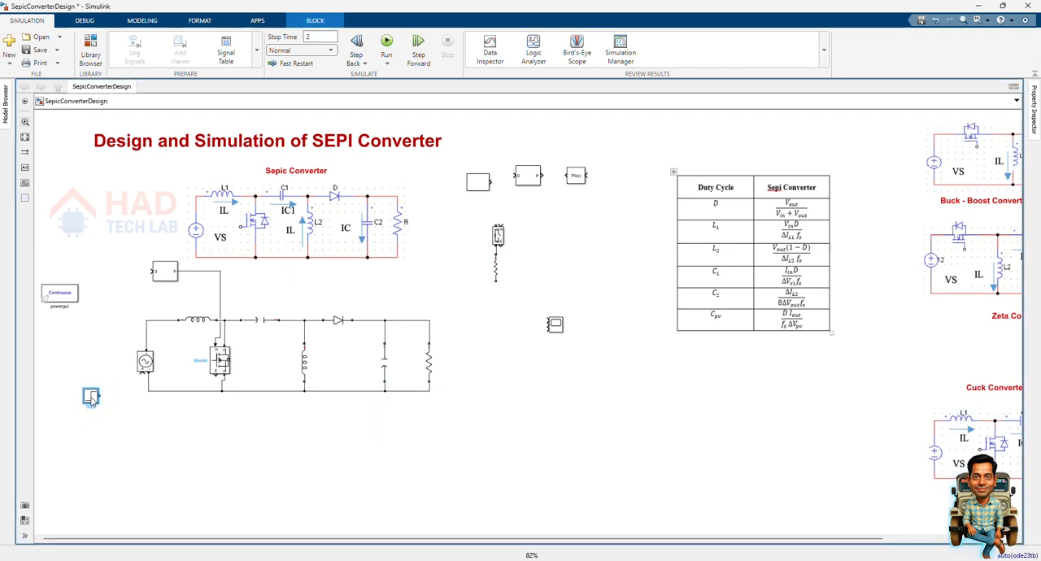
left_click_drag(140, 370, 141, 369)
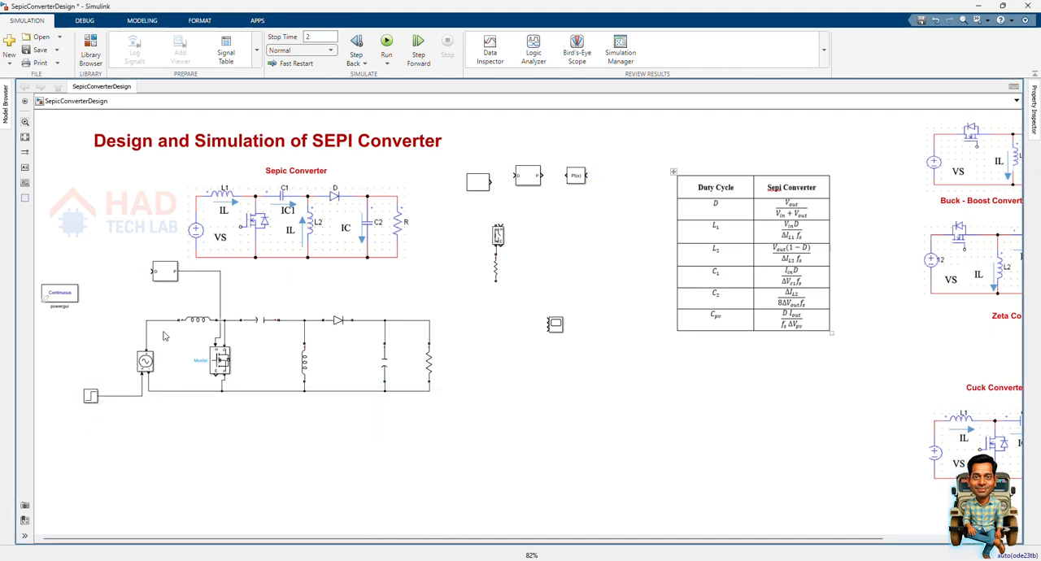
Add a Constant block and connect it to the duty-cycle input of the PWM generator.
double_click(357, 463)
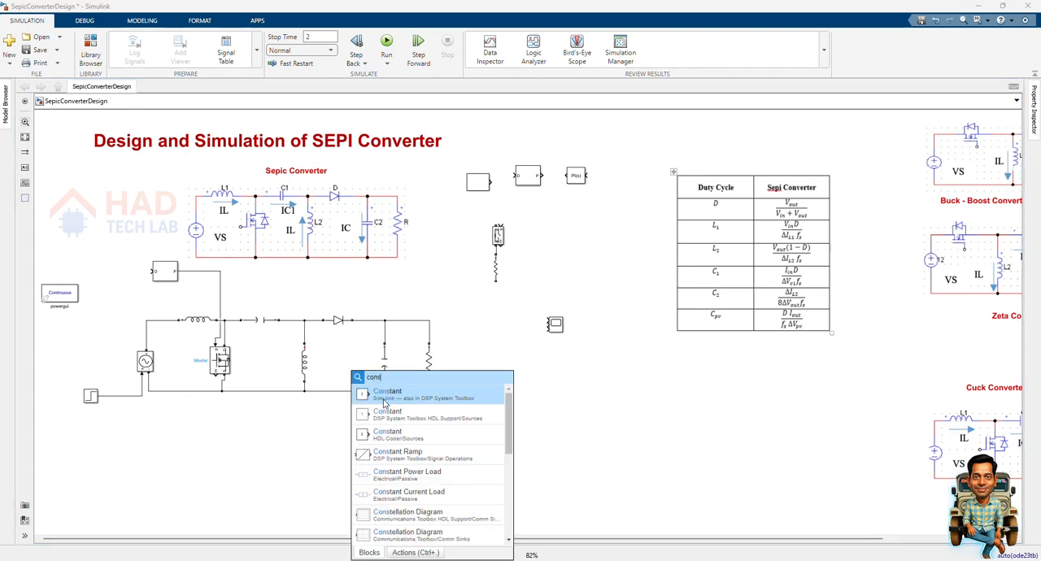
left_click(384, 400)
left_click_drag(362, 460, 121, 272)
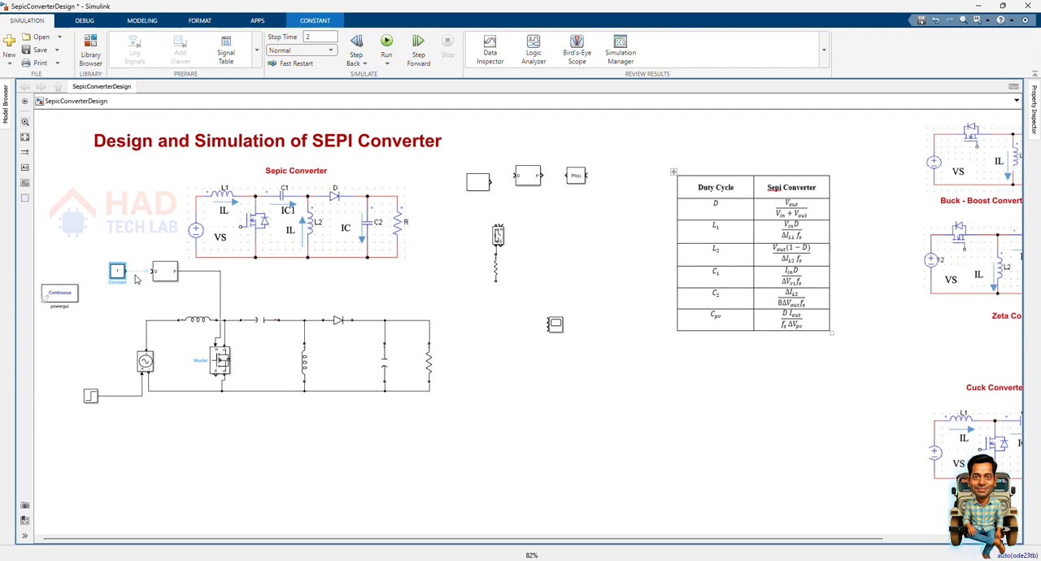
Add Voltage Measurement blocks across the load resistor and across the voltage source.
double_click(527, 440)
type("vol")
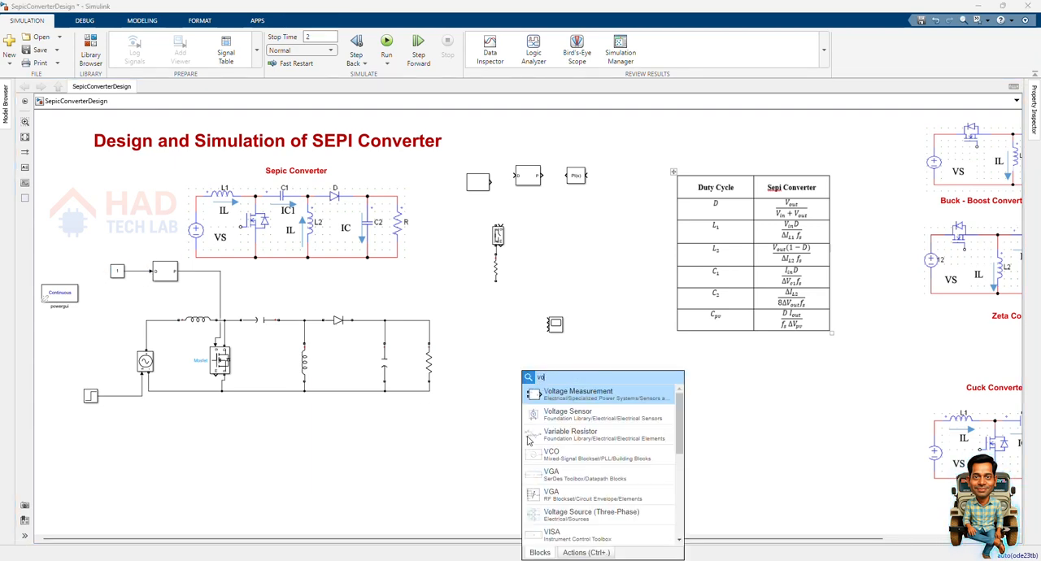
left_click(601, 395)
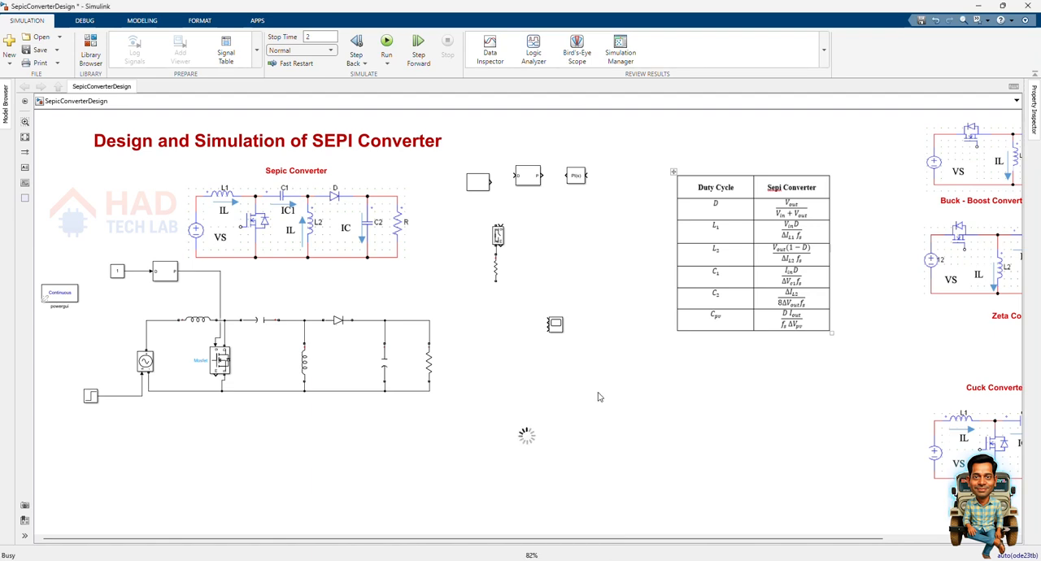
left_click_drag(530, 438, 429, 322)
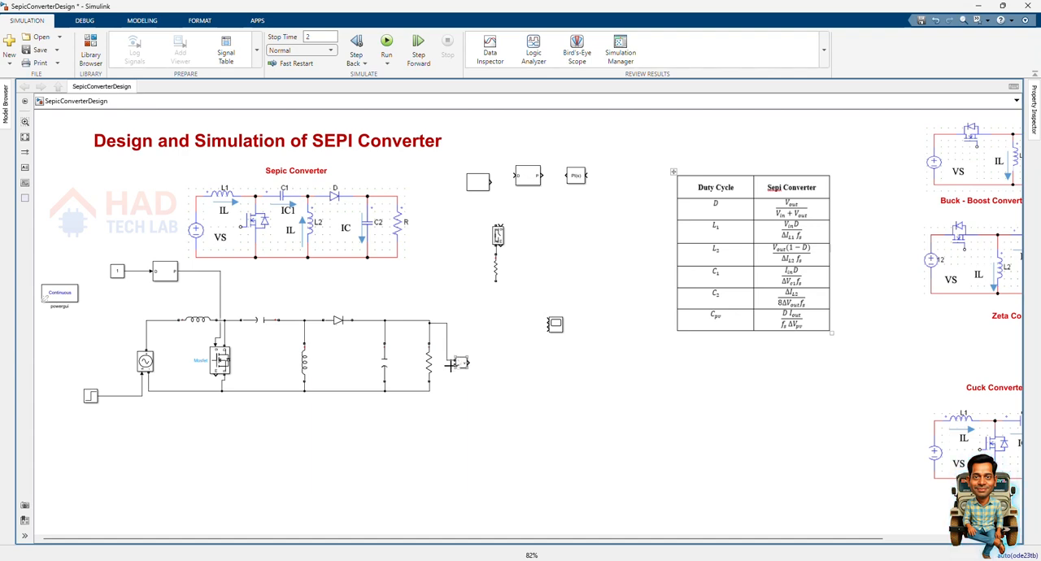
left_click_drag(454, 365, 187, 368)
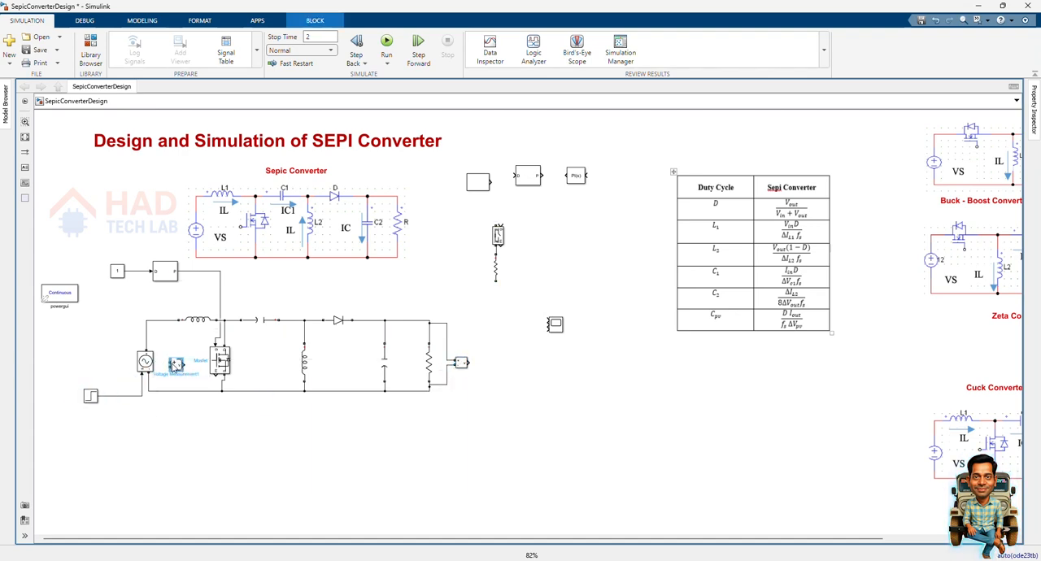
left_click_drag(166, 364, 164, 326)
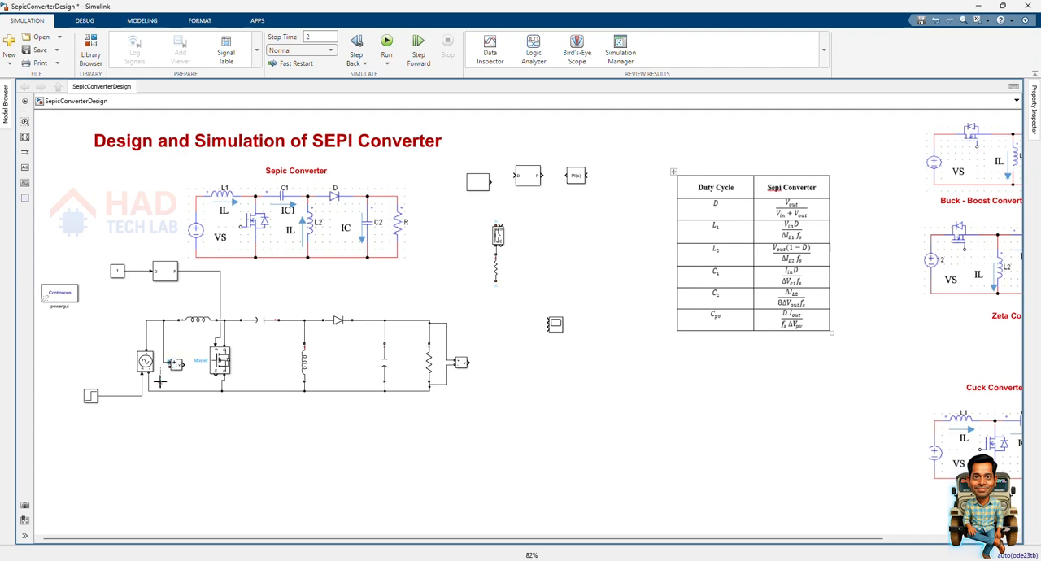
Insert a Current Measurement block in series in the upper rail between the output capacitor and the load resistor, replacing the existing wire.
double_click(262, 432)
type("c")
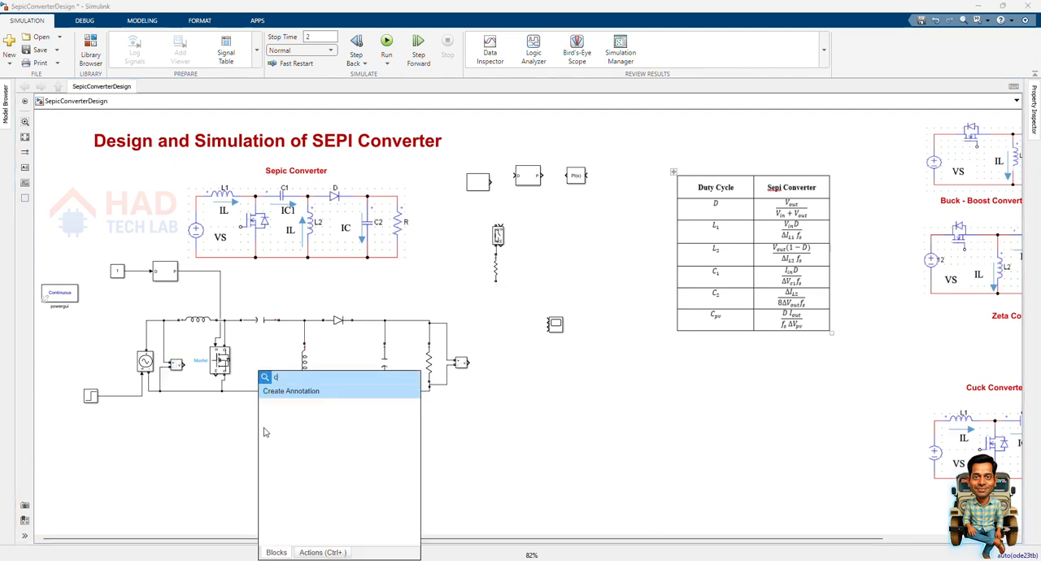
type("urre")
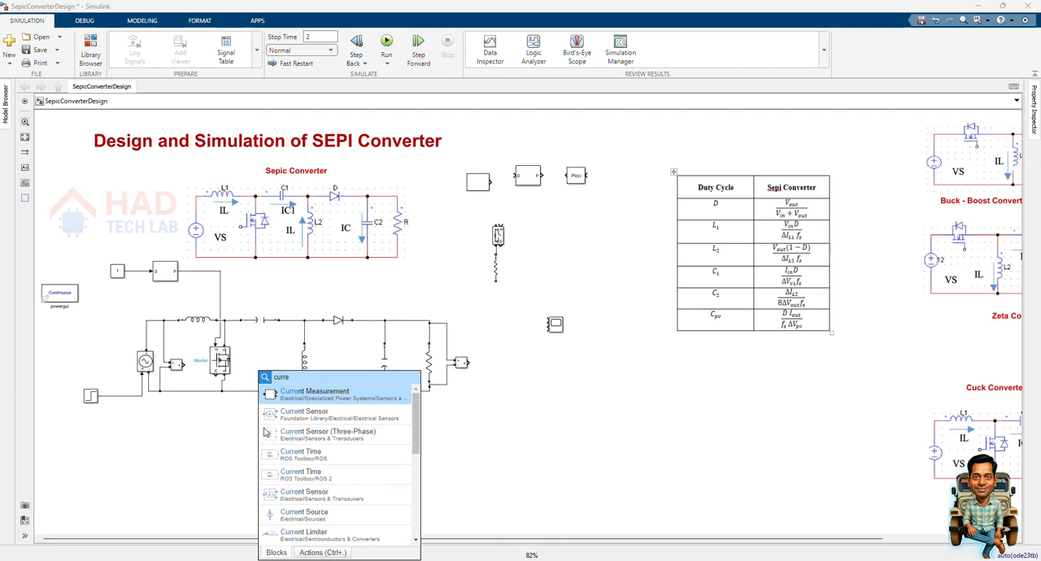
key("Return")
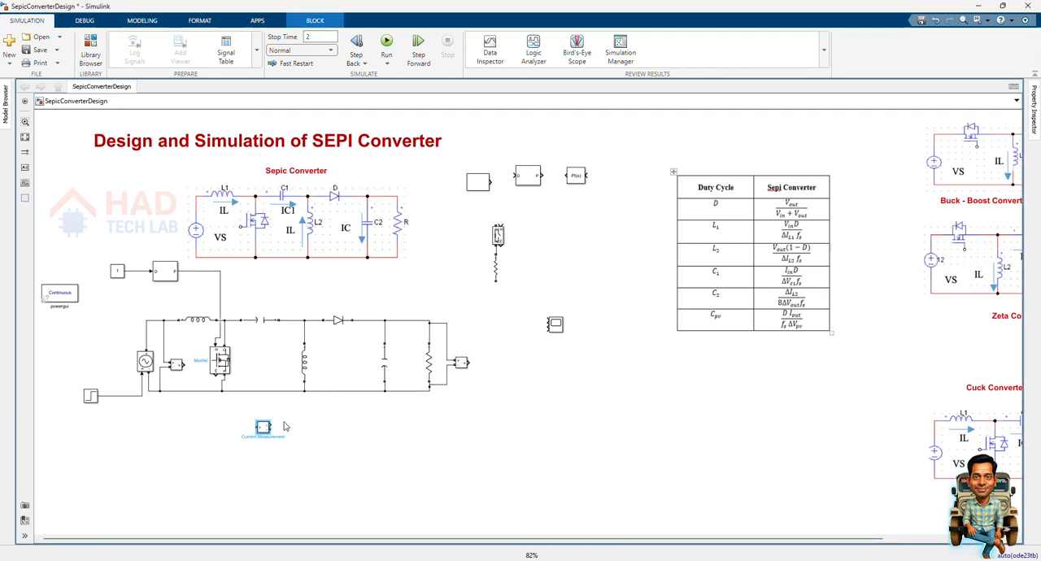
left_click_drag(261, 435, 412, 314)
left_click(408, 321)
key("Delete")
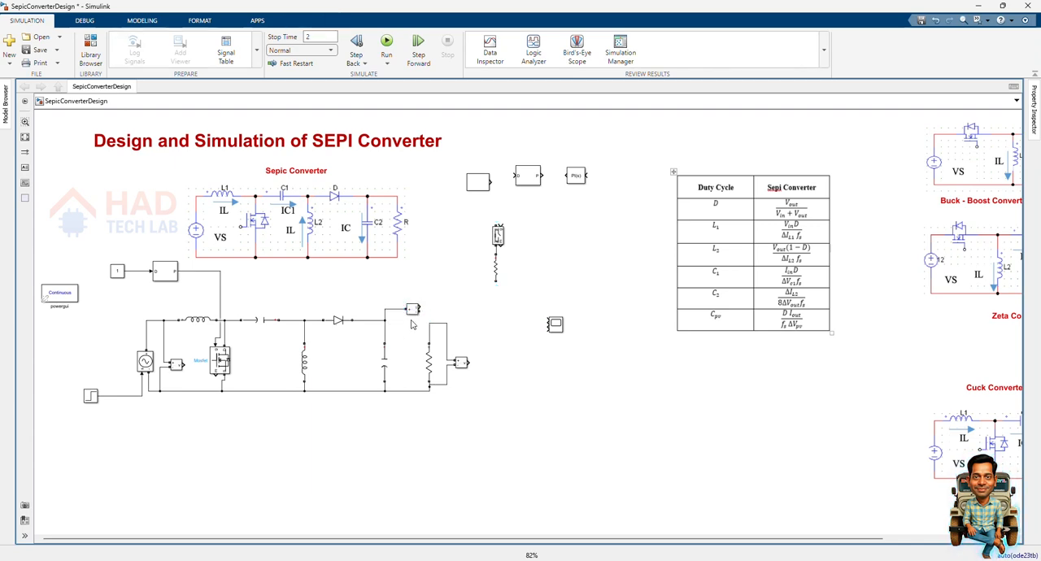
mouse_move(419, 312)
left_mouse_down()
mouse_move(429, 324)
mouse_move(419, 323)
left_mouse_up()
Enlarge the Scope beside the load and wire its three inputs to the source voltage, load voltage and load current measurements.
left_click(556, 325)
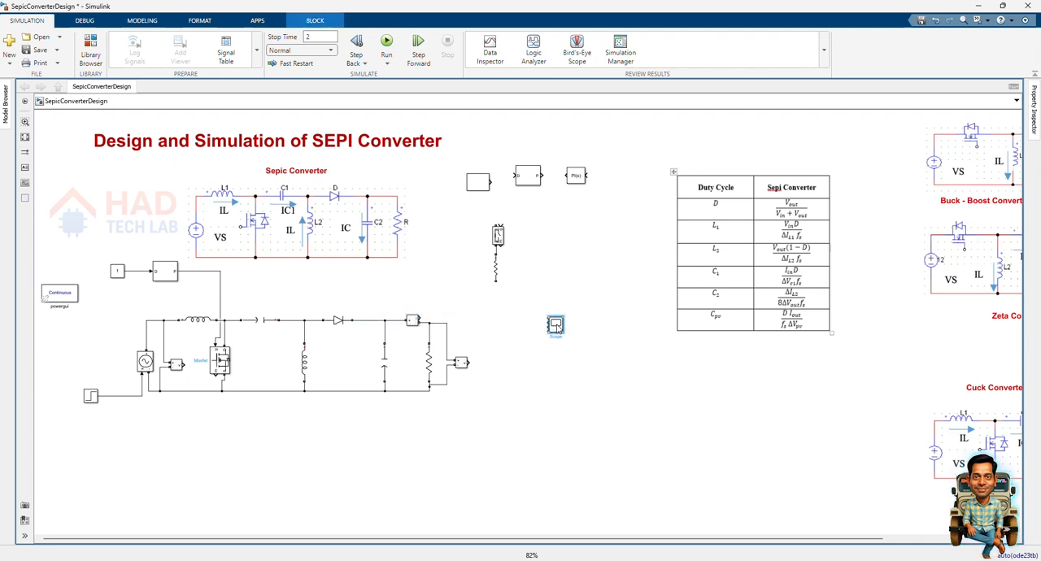
left_click_drag(556, 325, 547, 367)
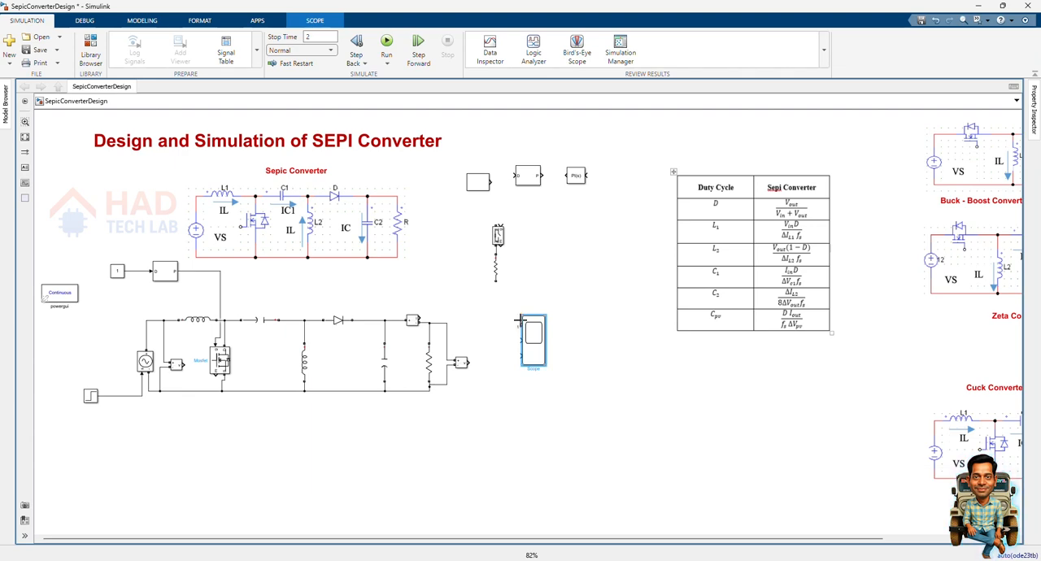
left_click_drag(521, 323, 186, 367)
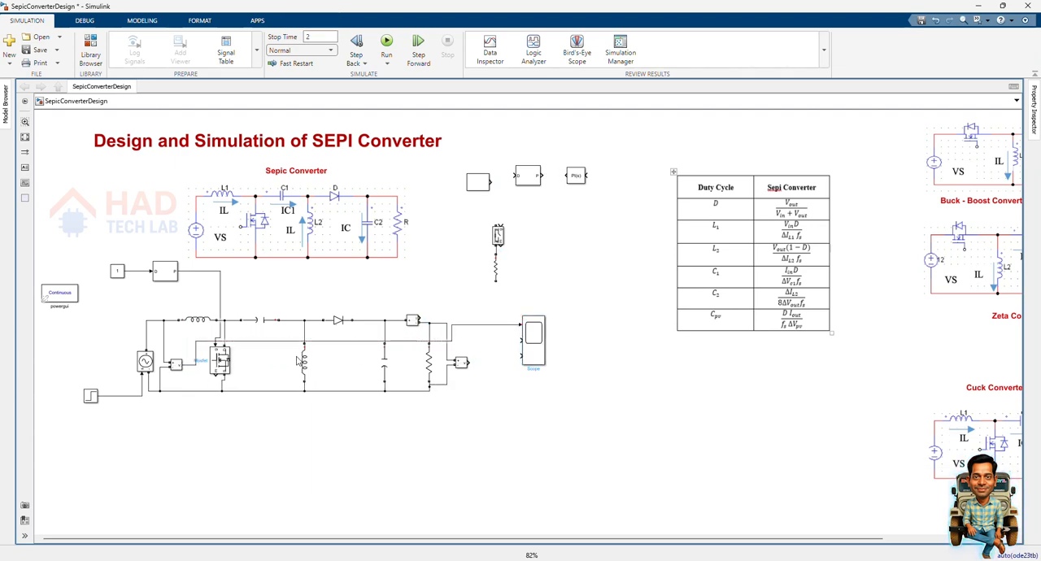
mouse_move(521, 342)
left_mouse_down()
mouse_move(470, 364)
mouse_move(422, 317)
left_mouse_up()
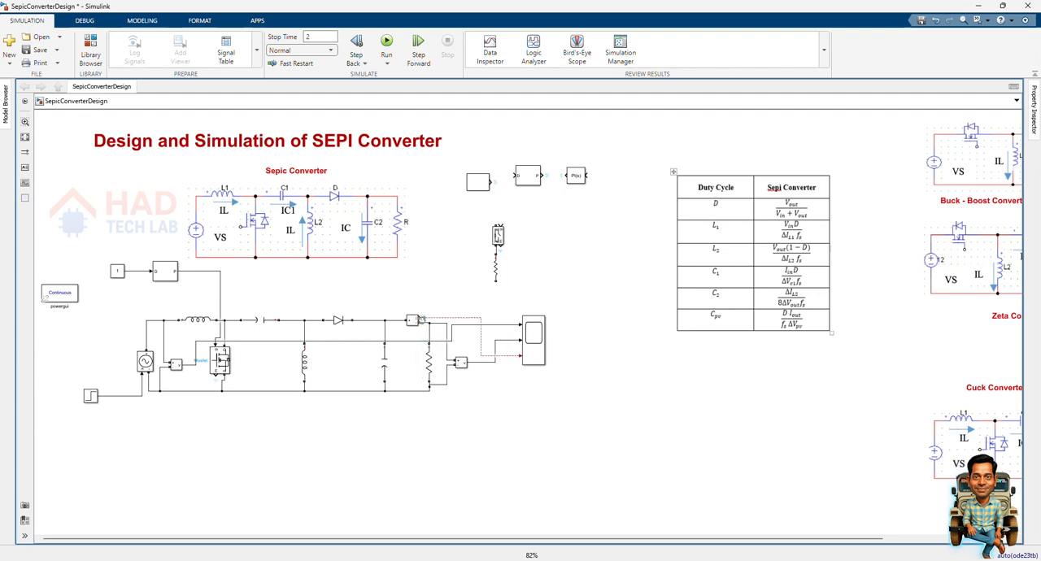
left_click_drag(421, 320, 421, 319)
Set the Controlled Voltage Source's source type to DC and apply the change.
double_click(145, 363)
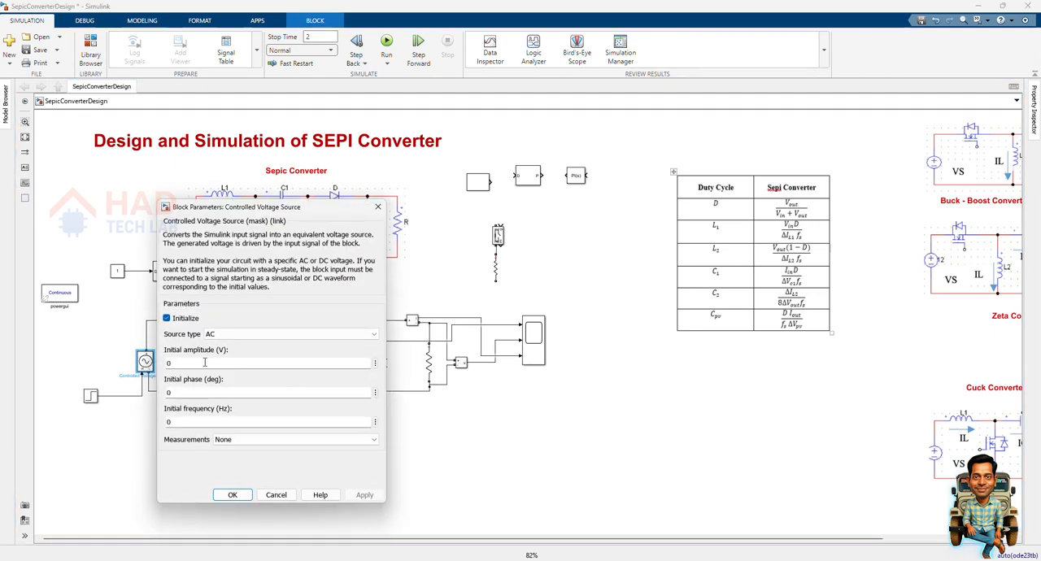
left_click(207, 364)
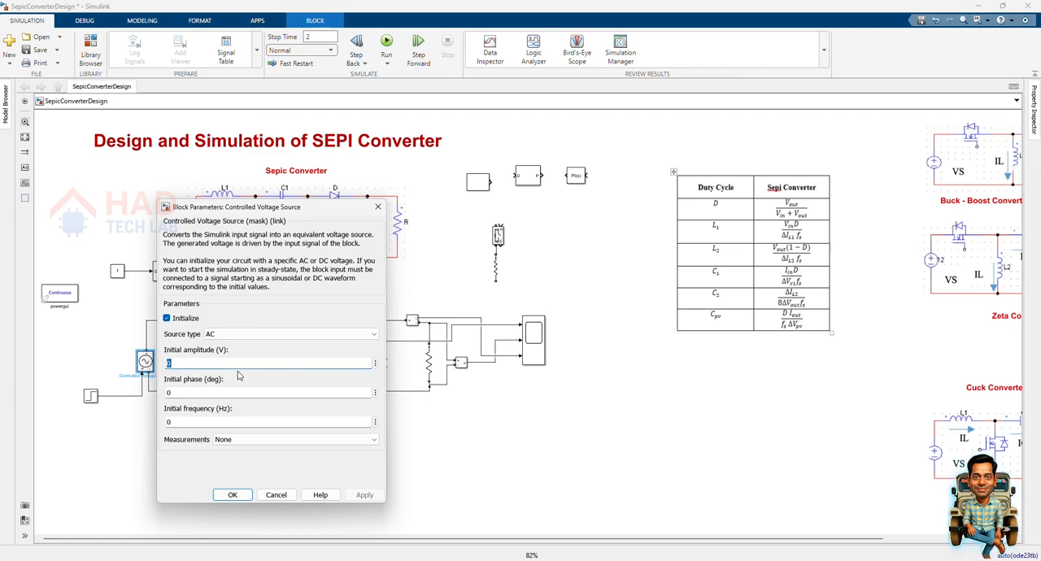
left_click(326, 332)
left_click(281, 354)
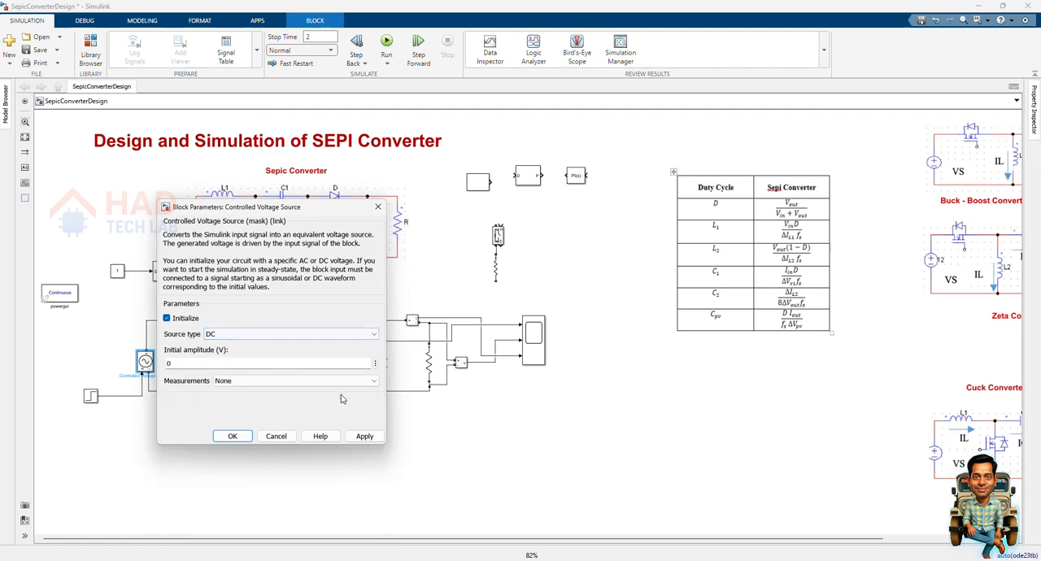
left_click(364, 439)
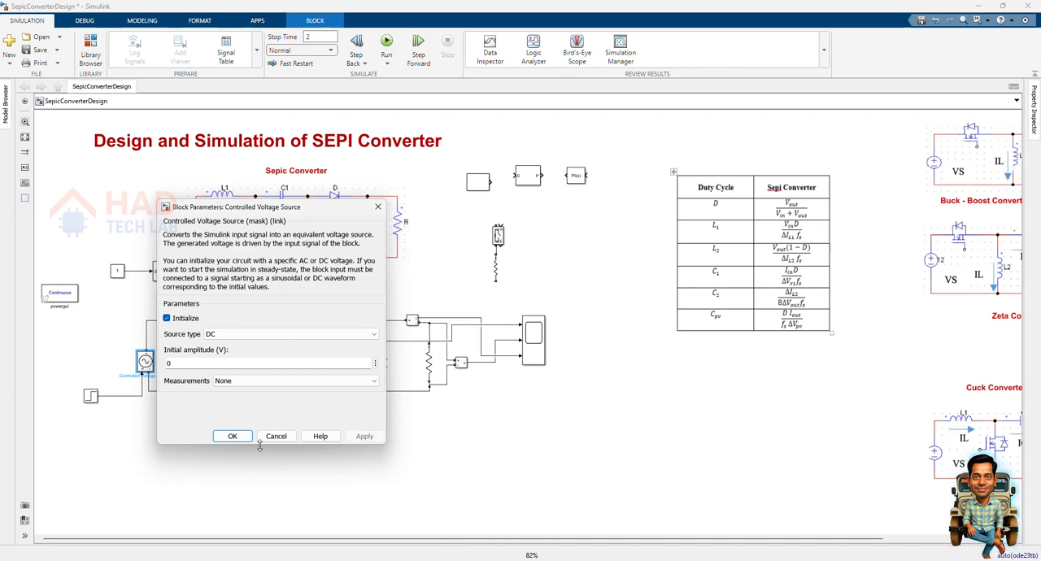
left_click(234, 437)
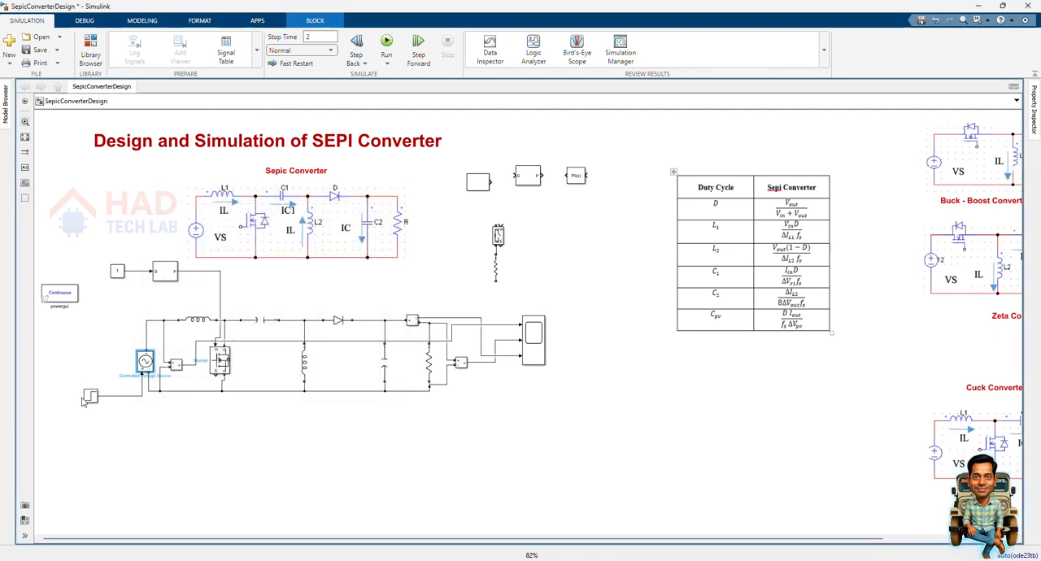
Set the Step block's step time to 0 and both its initial and final values to Vin.
double_click(88, 398)
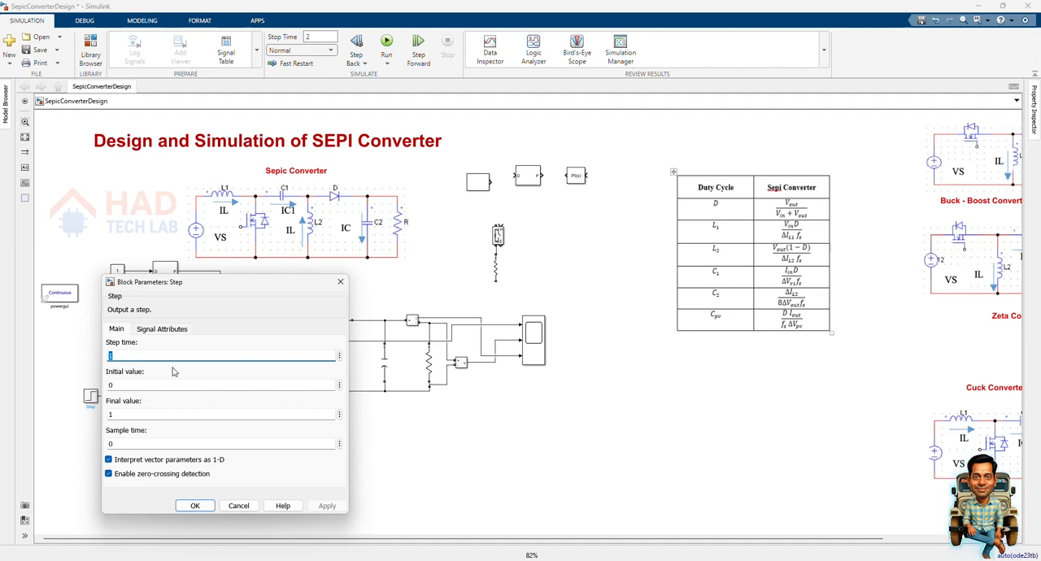
type("0")
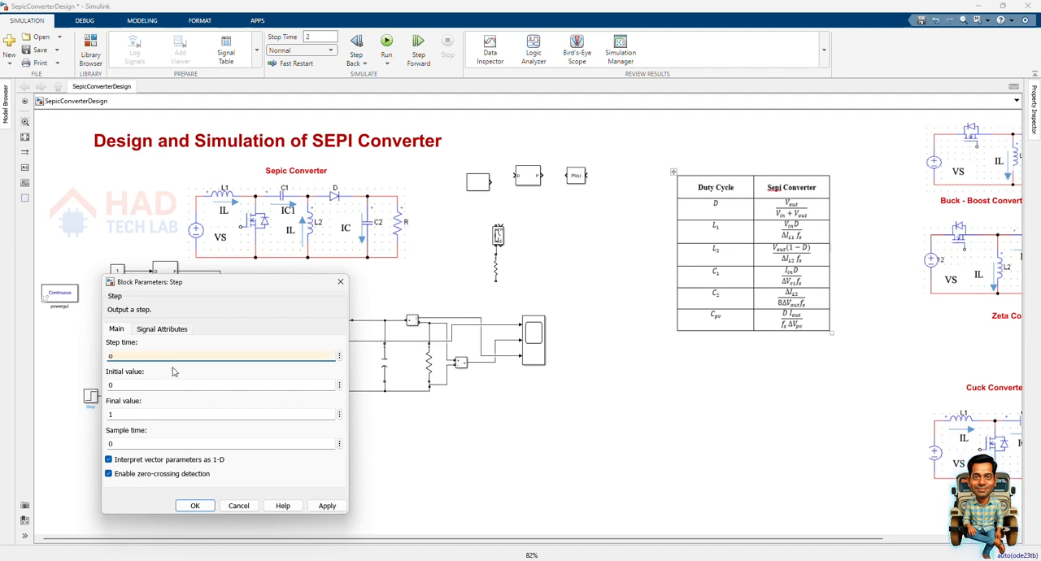
double_click(170, 388)
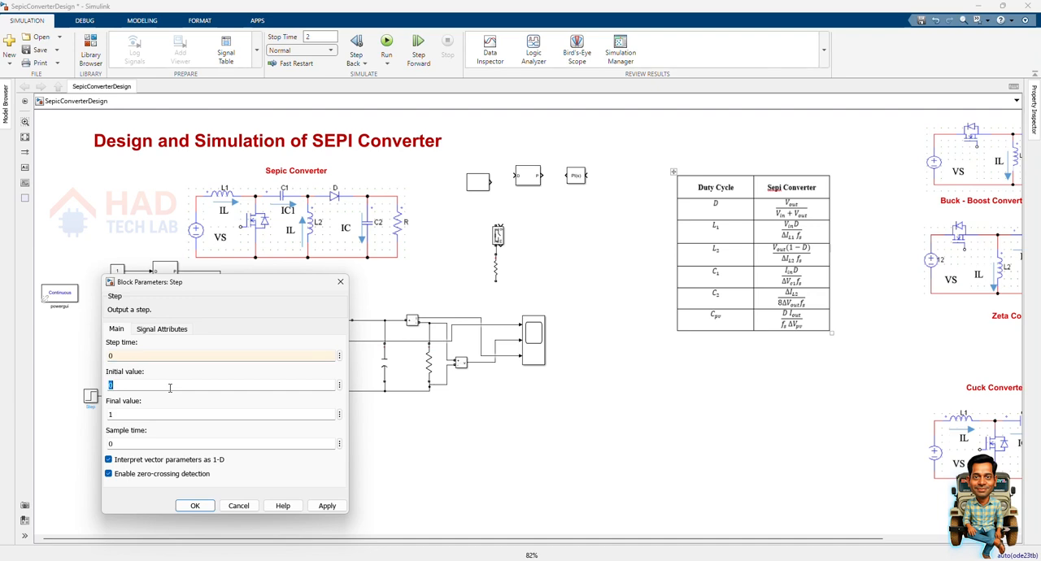
type("Vin")
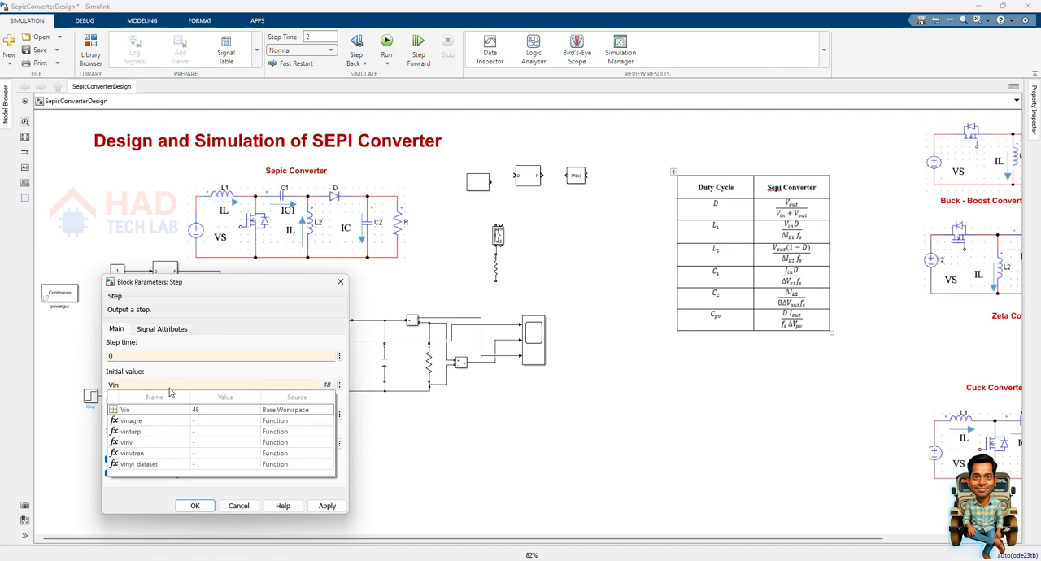
double_click(170, 388)
double_click(157, 414)
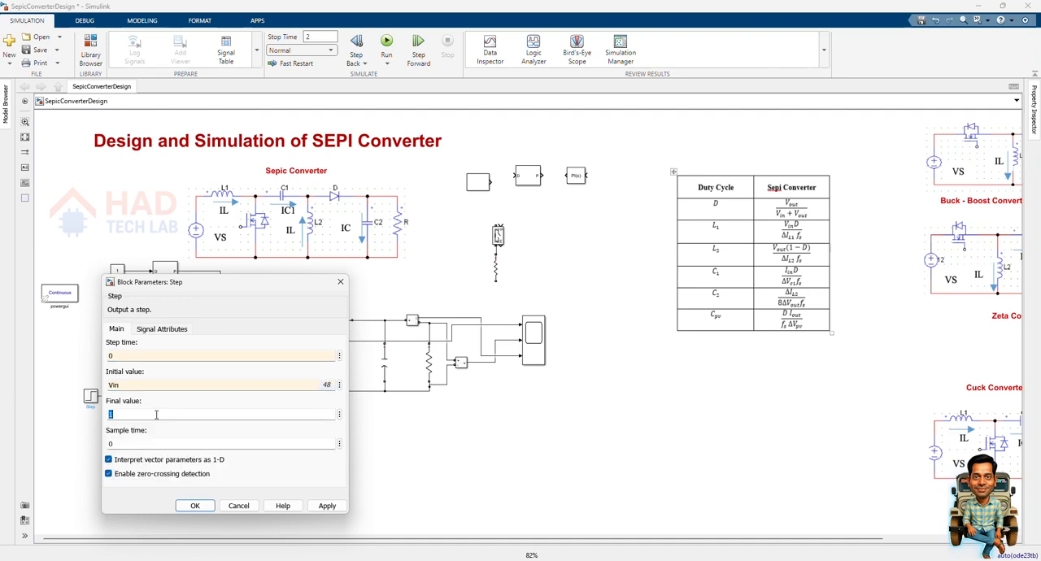
type("Vin")
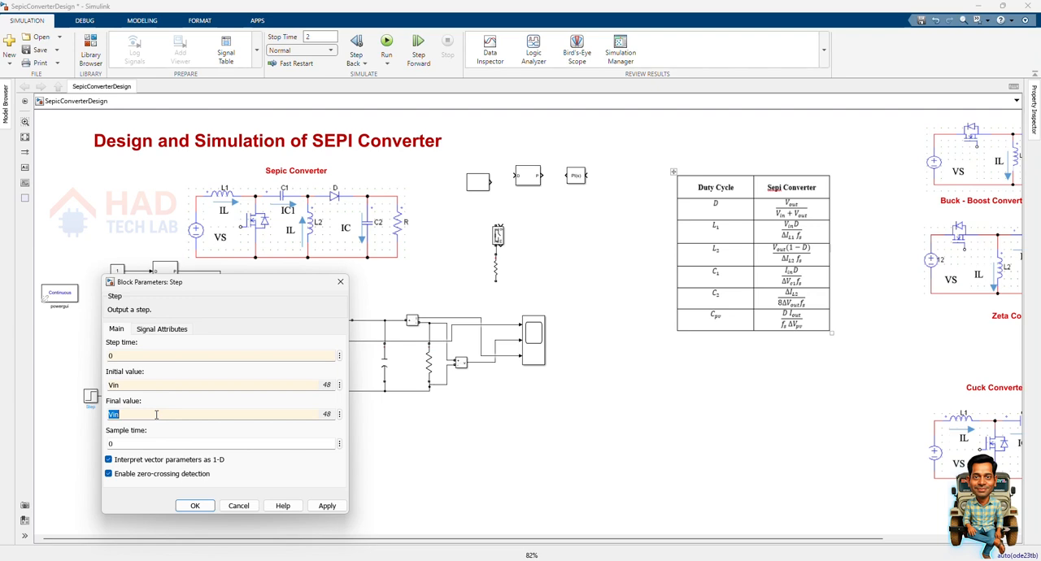
left_click(326, 506)
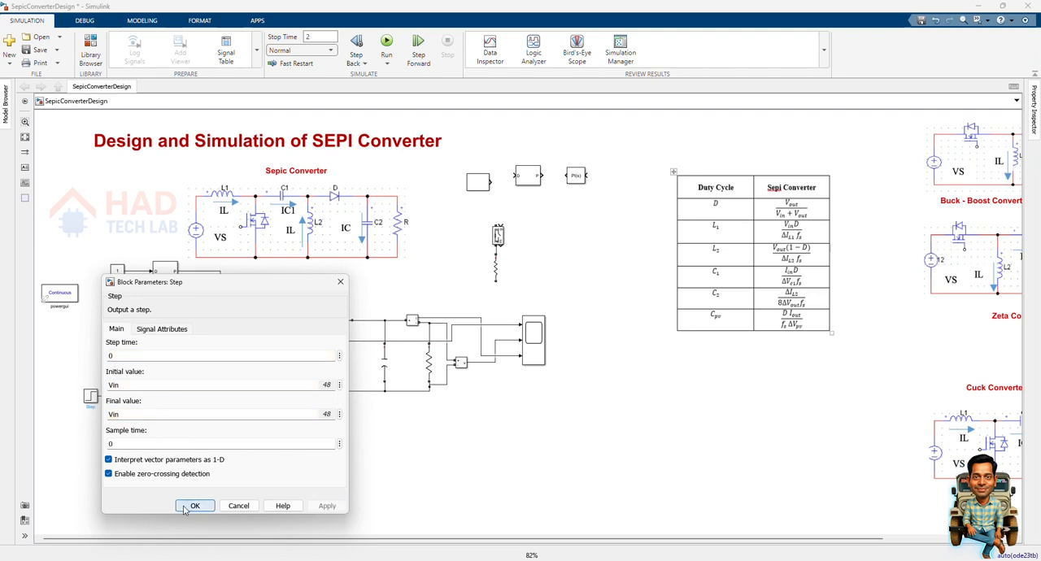
left_click(194, 506)
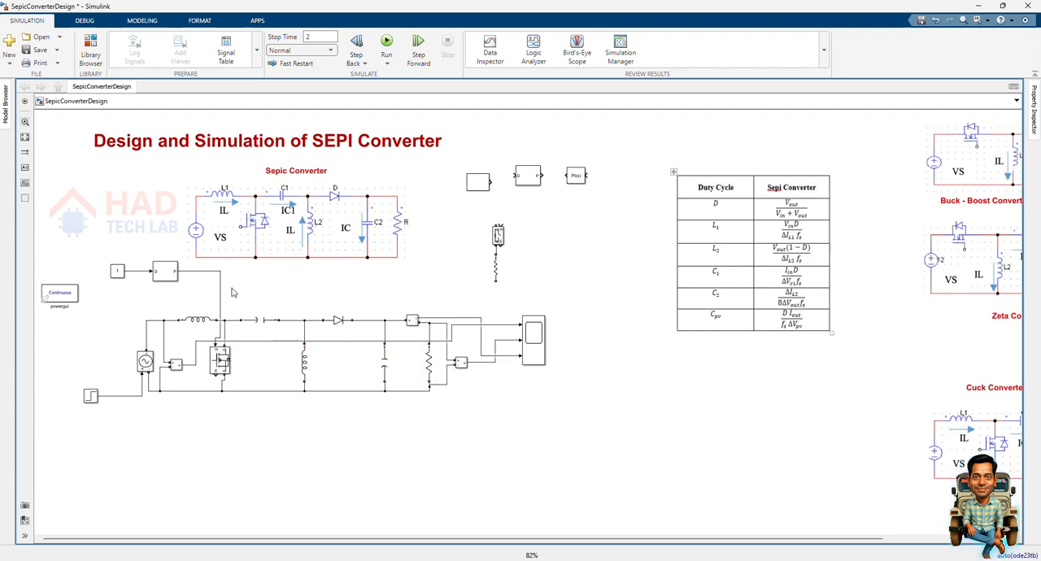
Check the series capacitor's capacitance setting and replace the capacitance variable of the output capacitor.
double_click(267, 320)
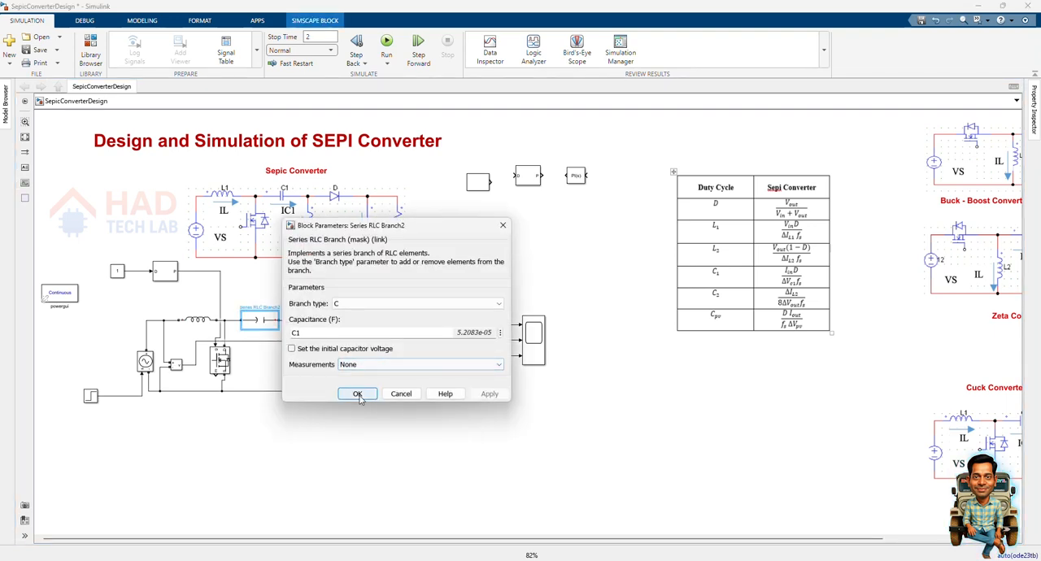
left_click(359, 397)
double_click(385, 368)
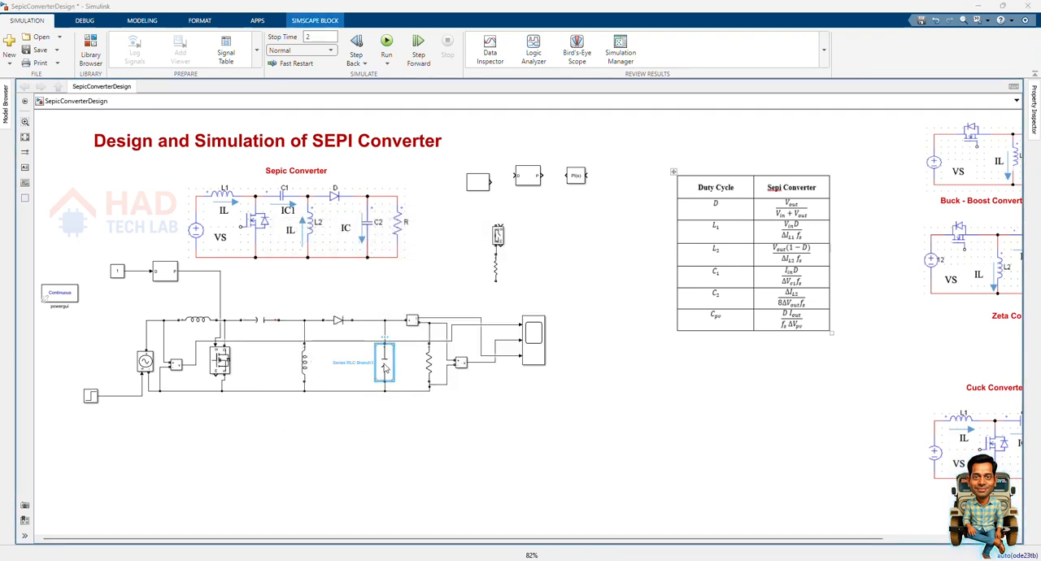
left_click(469, 374)
key("BackSpace")
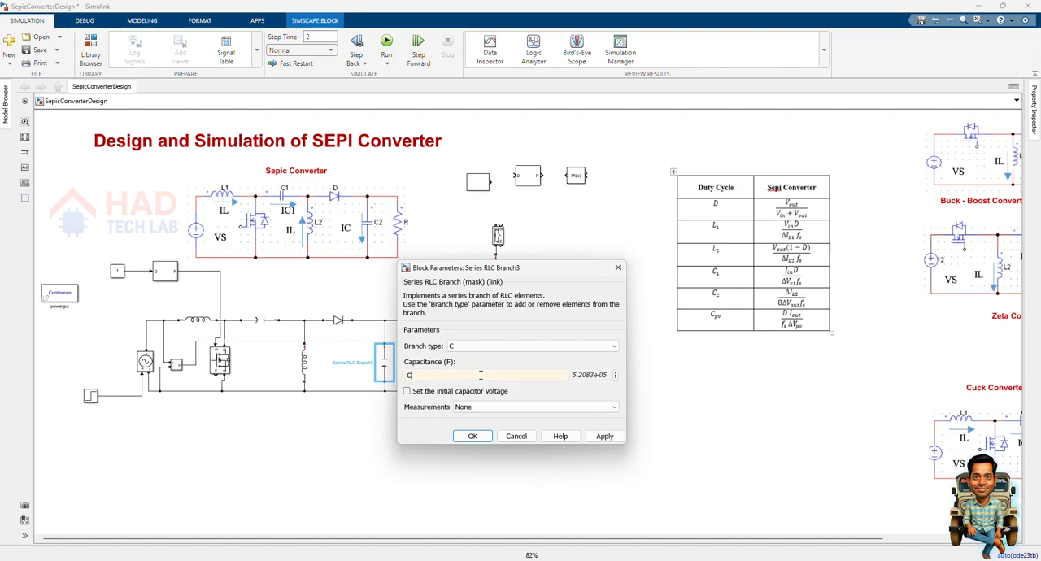
key("Return")
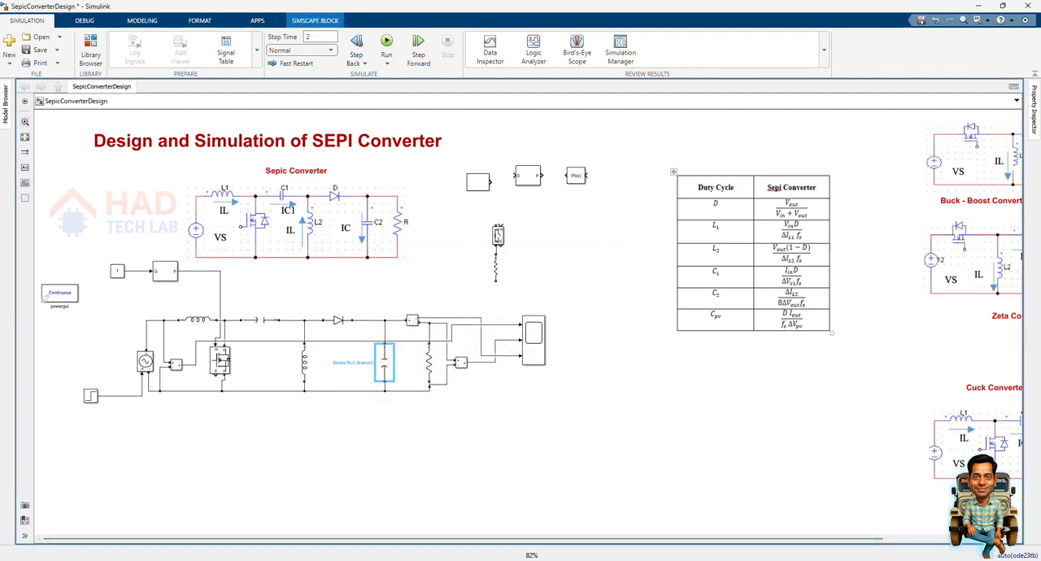
Switch to the MATLAB editor and set the switching frequency fs to 20000 in sepiccode.m.
left_click(720, 217)
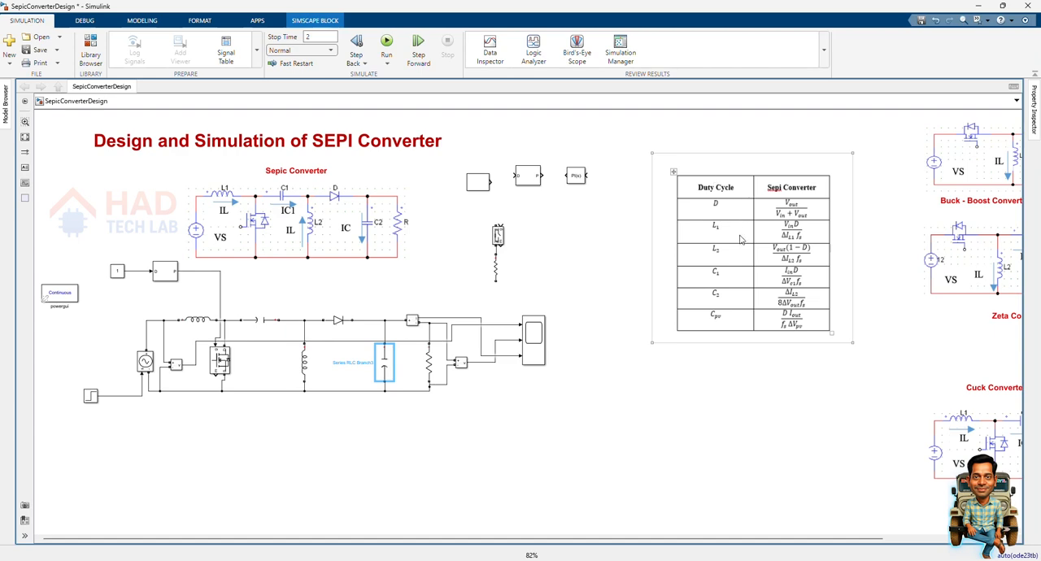
left_click(633, 466)
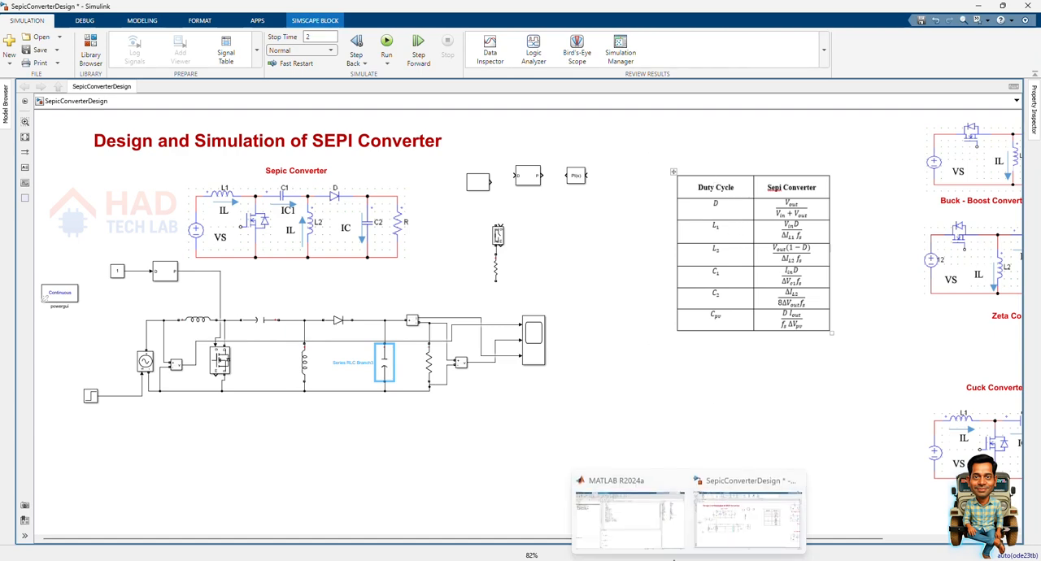
left_click(630, 517)
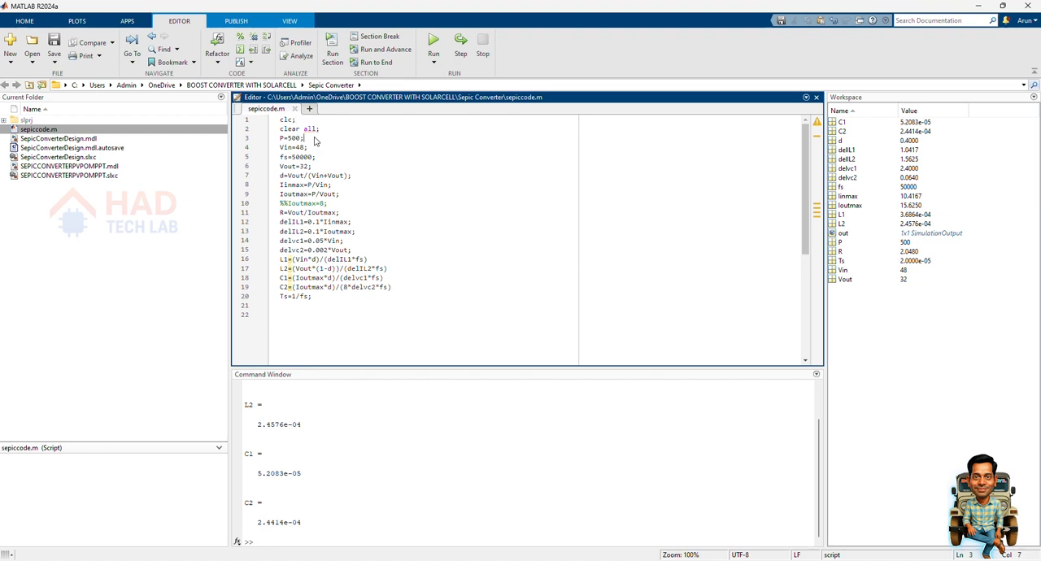
left_click_drag(309, 139, 281, 140)
left_click(311, 129)
left_click(296, 155)
key("BackSpace")
type("2")
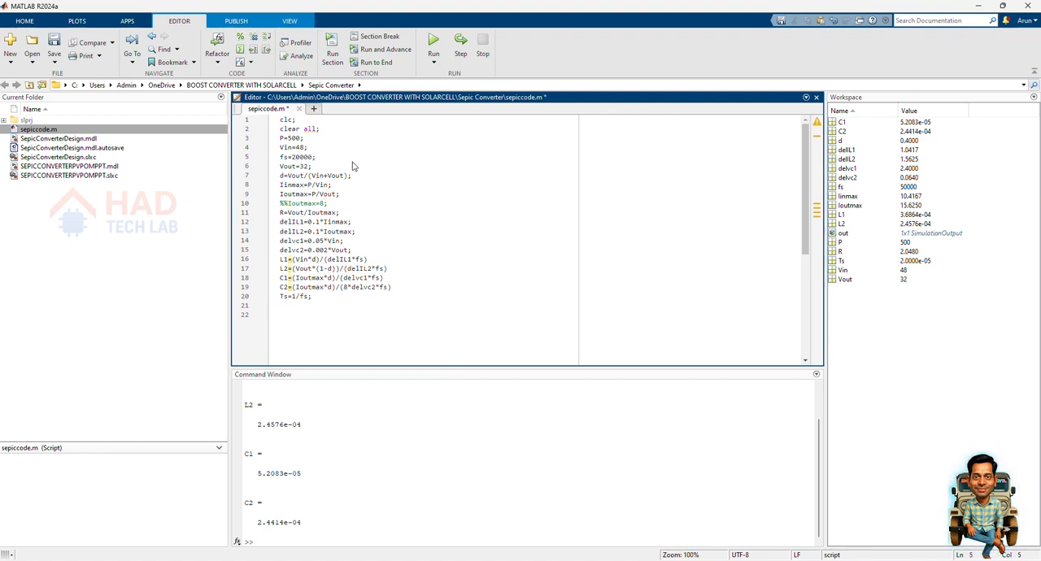
Review the output voltage, current, resistance and inductance lines of sepiccode.m against the formula table in the Simulink model.
left_click(311, 166)
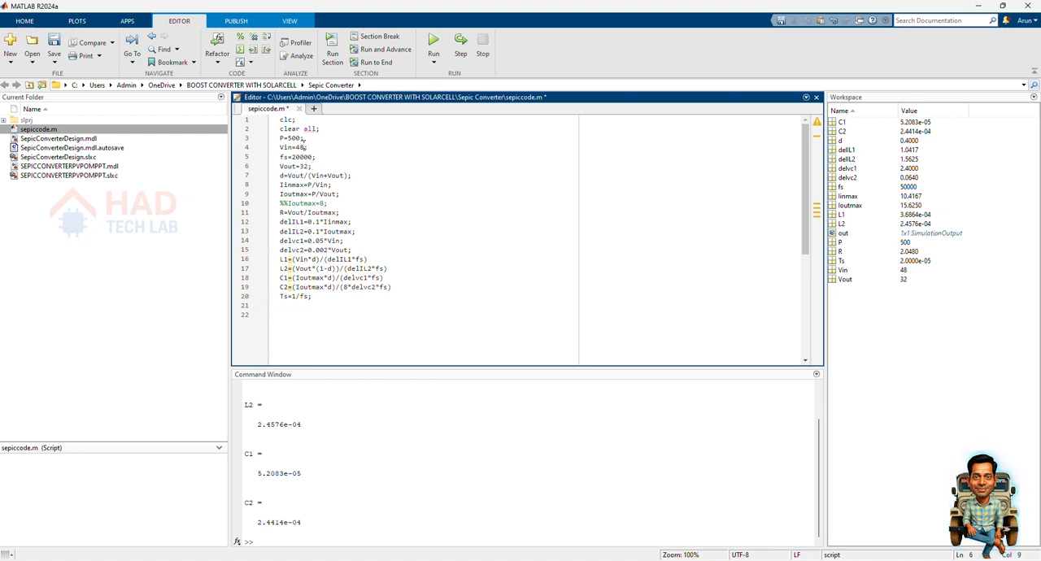
left_click(312, 167)
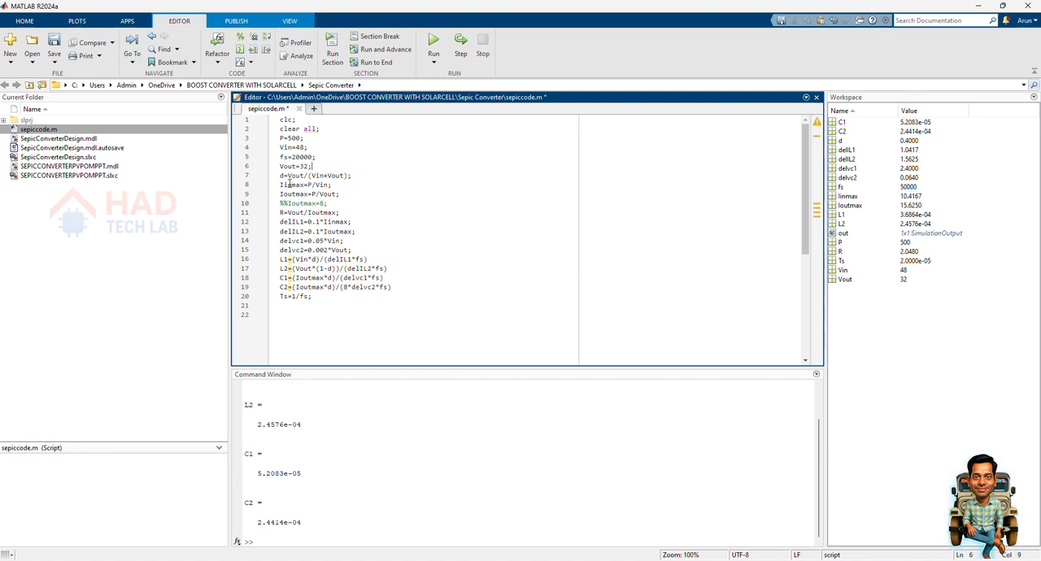
left_click(302, 185)
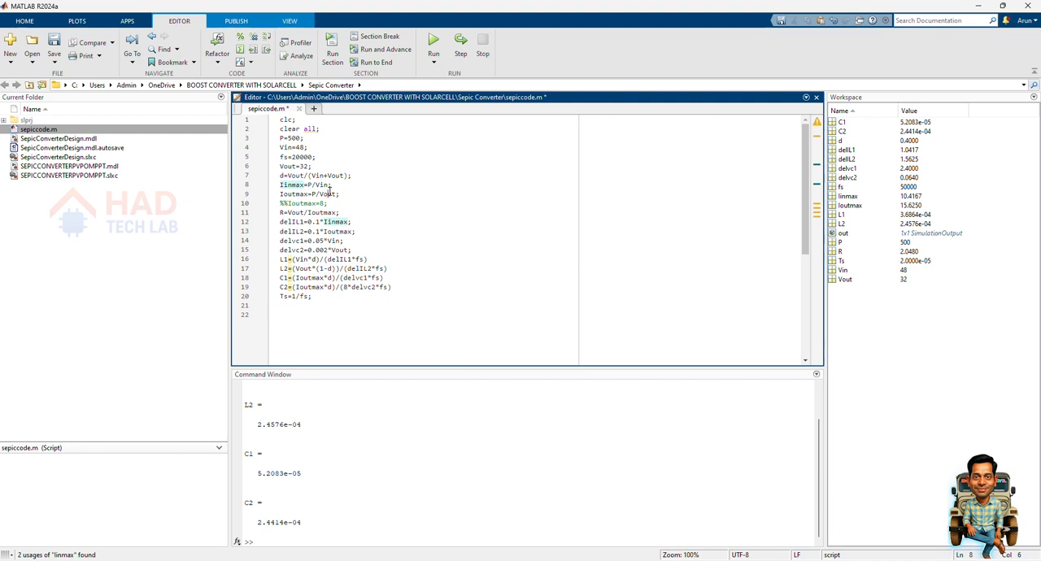
left_click(328, 194)
left_click(284, 212)
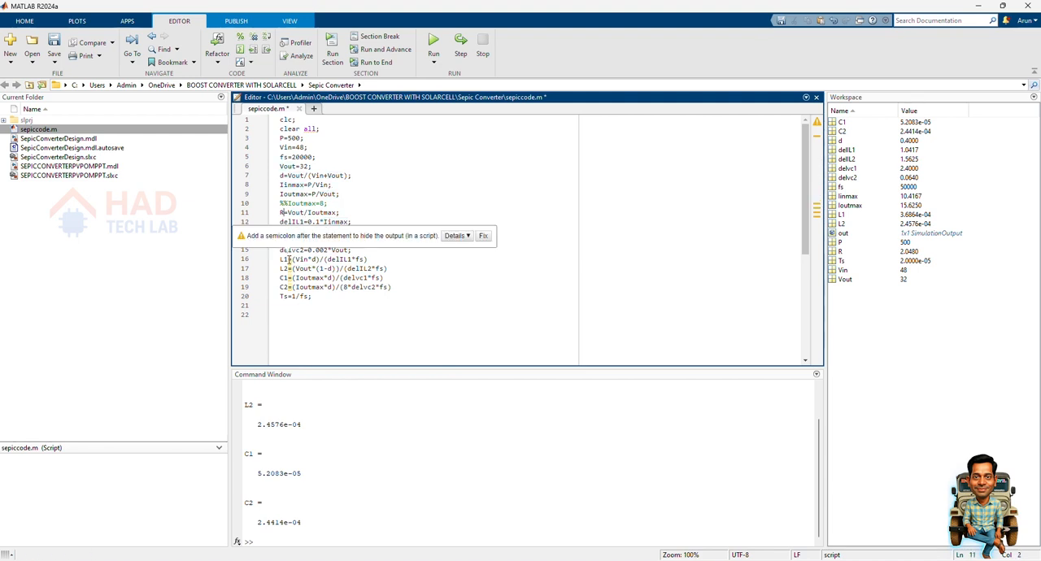
left_click(289, 260)
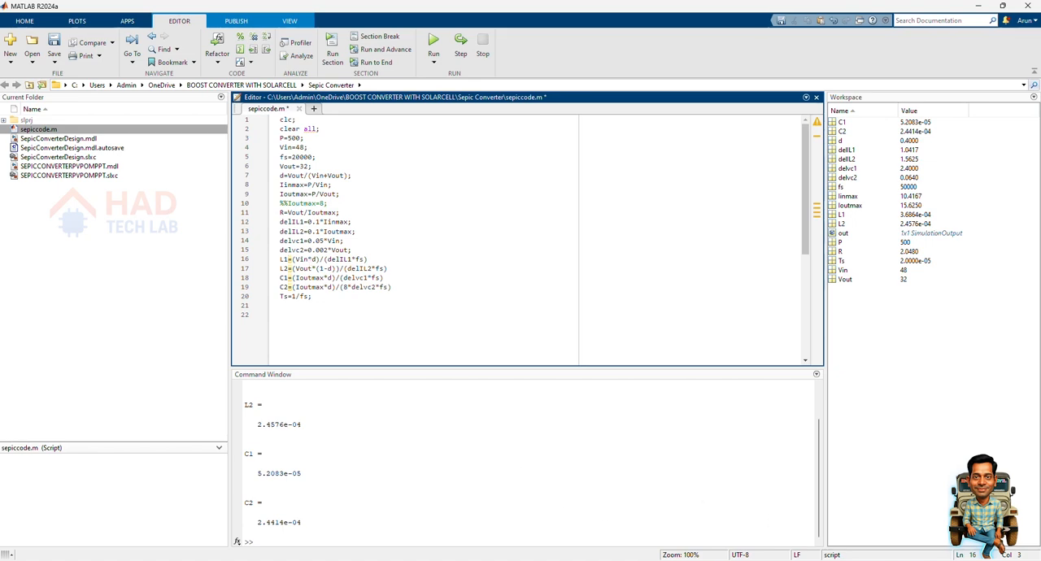
mouse_move(691, 560)
left_click(742, 525)
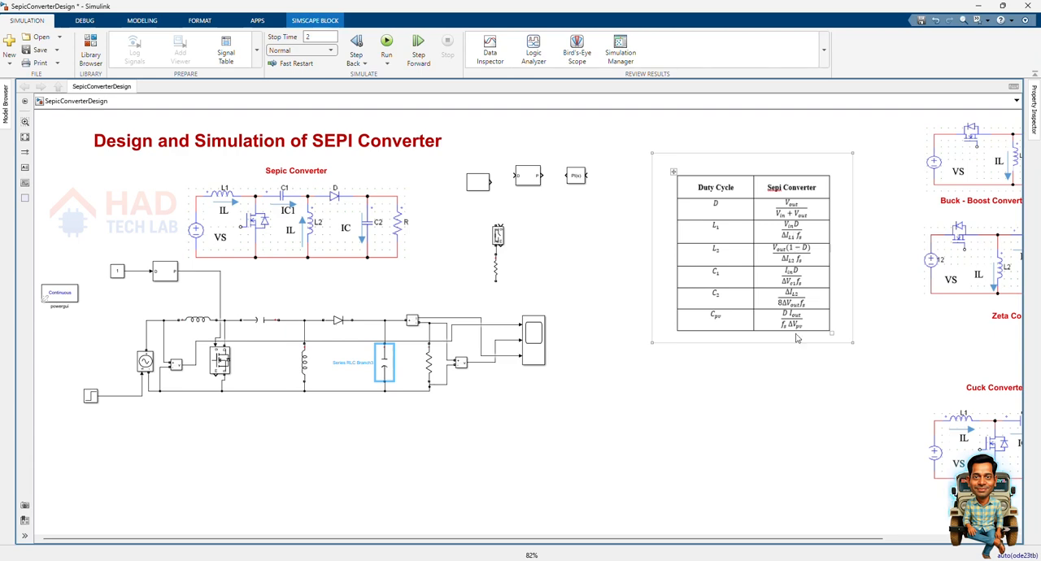
mouse_move(687, 560)
left_click(629, 508)
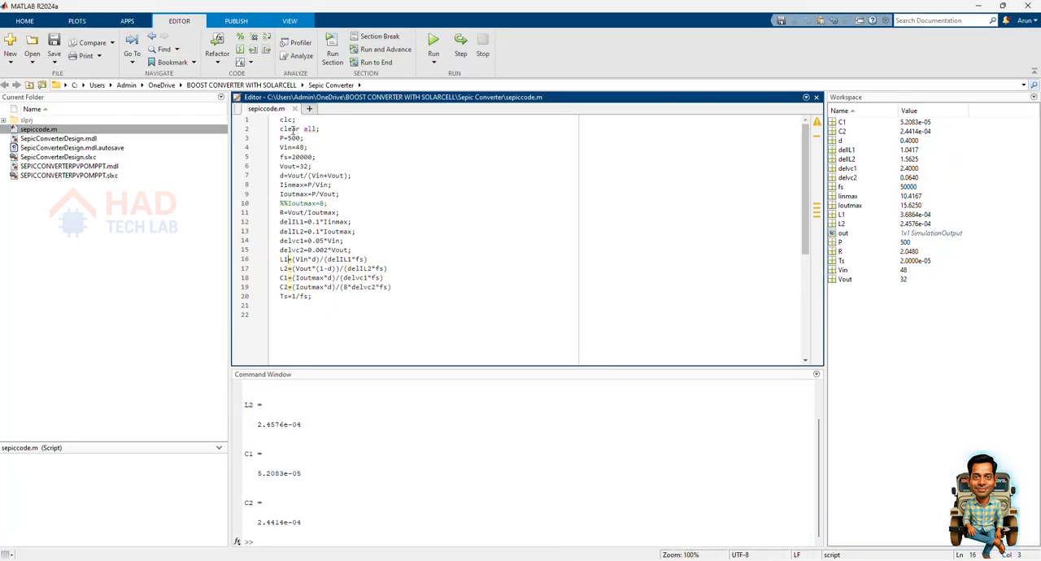
left_click(745, 510)
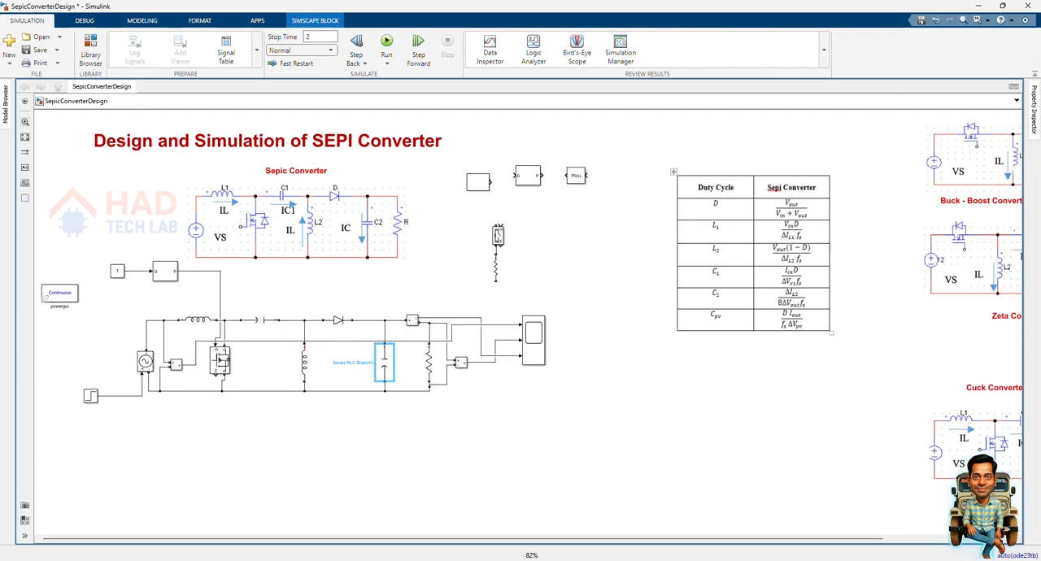
Run sepiccode.m in MATLAB and check the recalculated C2, fs, L1, L2 and R variables in the workspace.
mouse_move(687, 559)
left_click(639, 511)
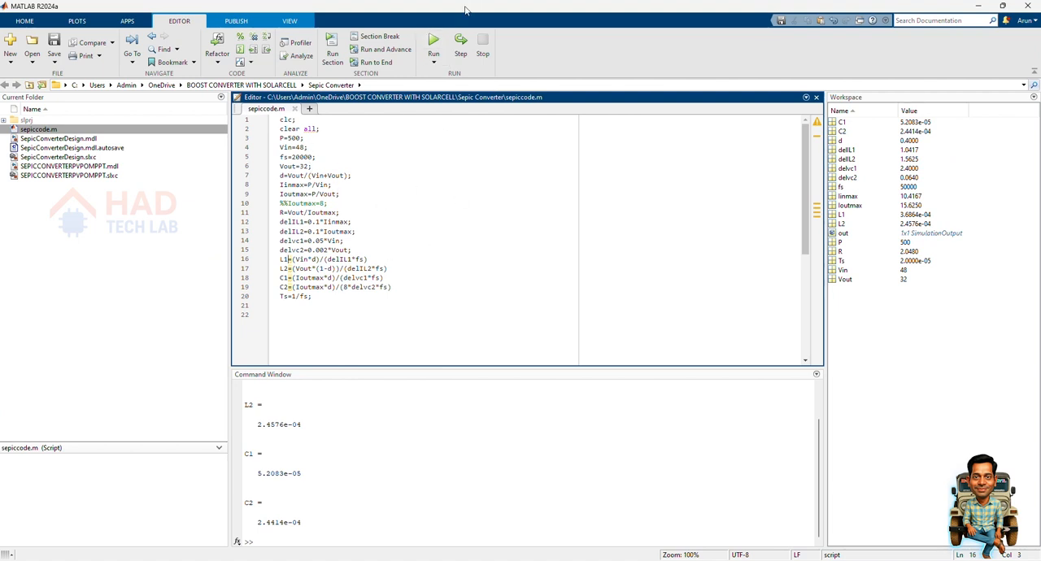
left_click(434, 44)
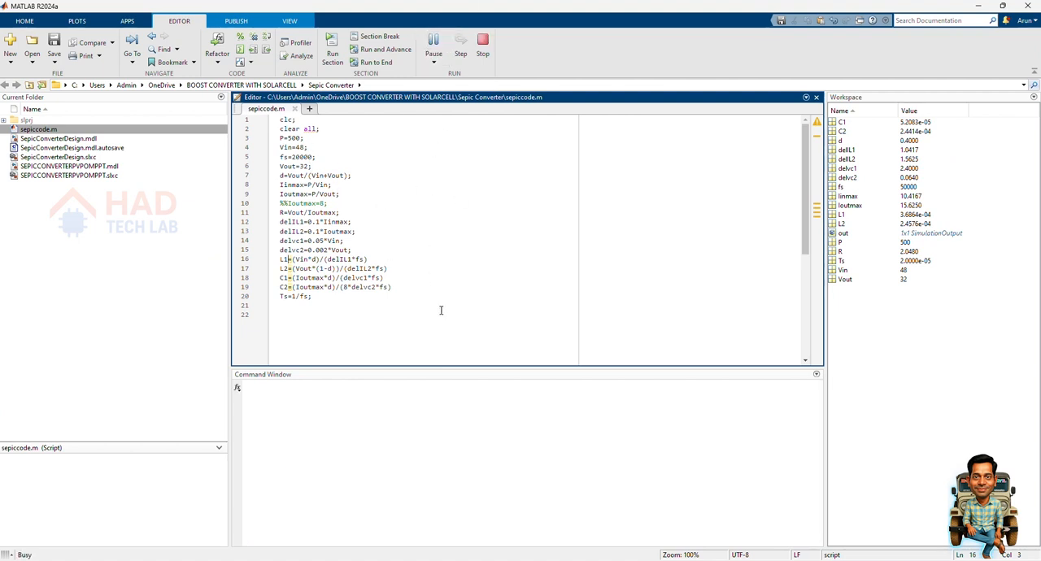
left_click(866, 133)
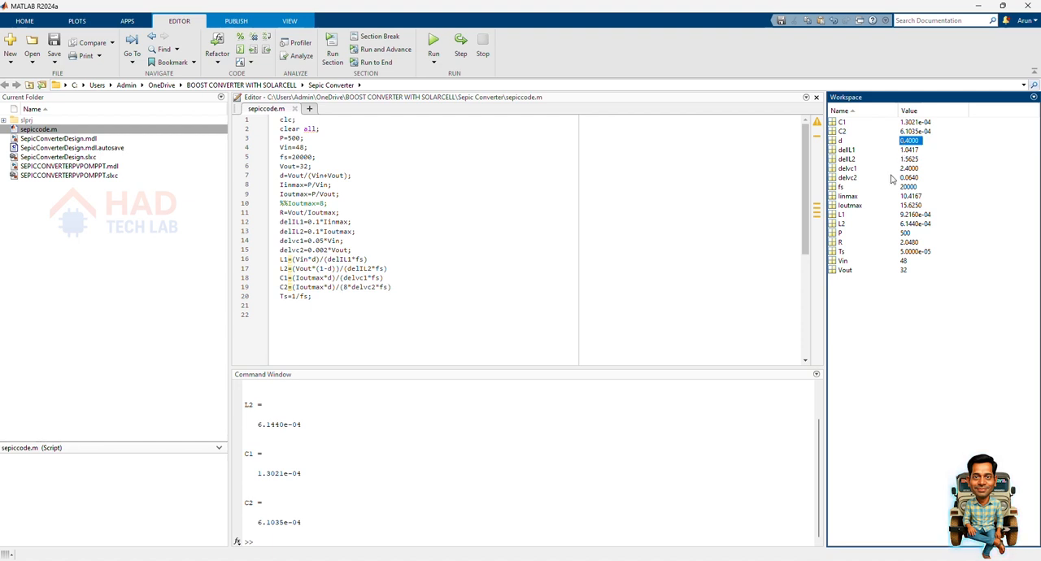
left_click(882, 189)
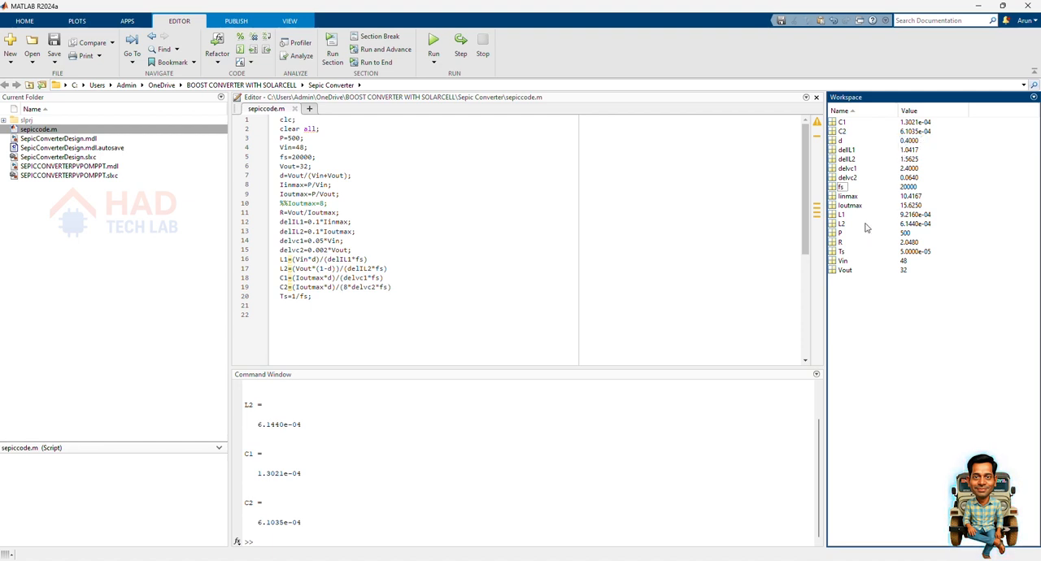
left_click(862, 216)
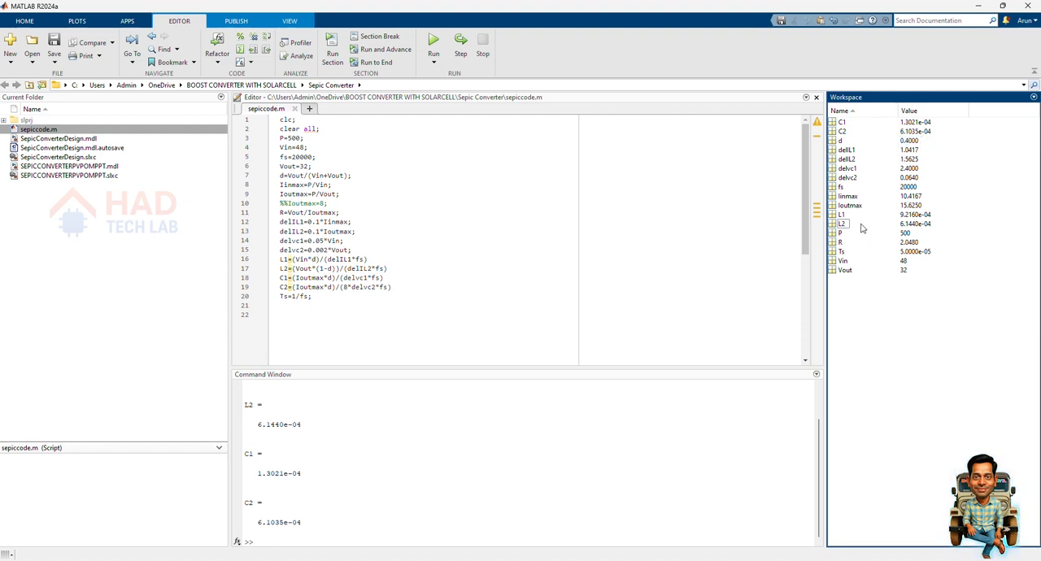
left_click(865, 244)
Switch to the SepicConverterDesign model in Simulink and set the Constant block feeding the PWM generator to the workspace variable d.
mouse_move(689, 560)
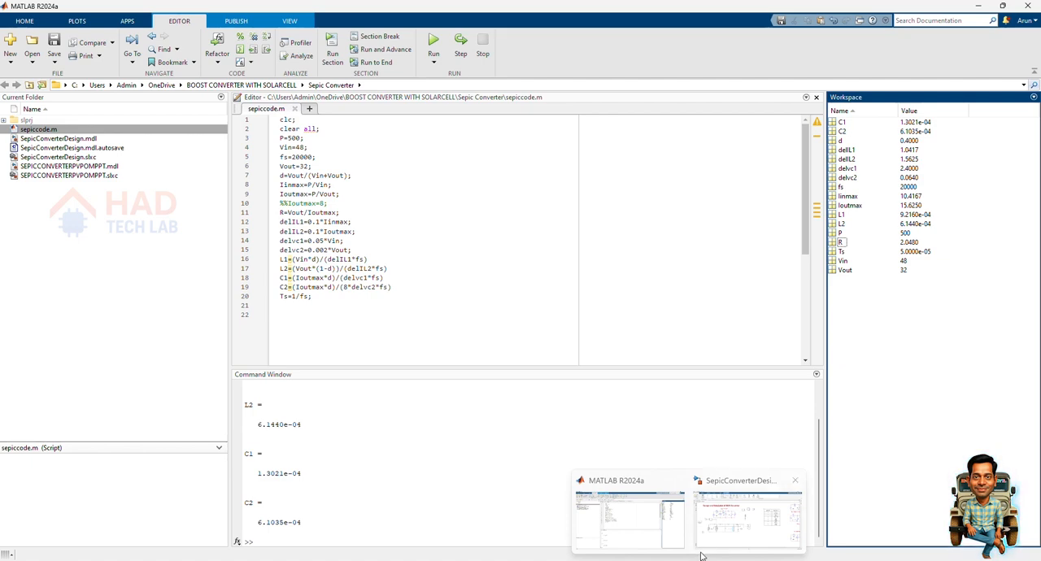
left_click(748, 519)
left_click(401, 440)
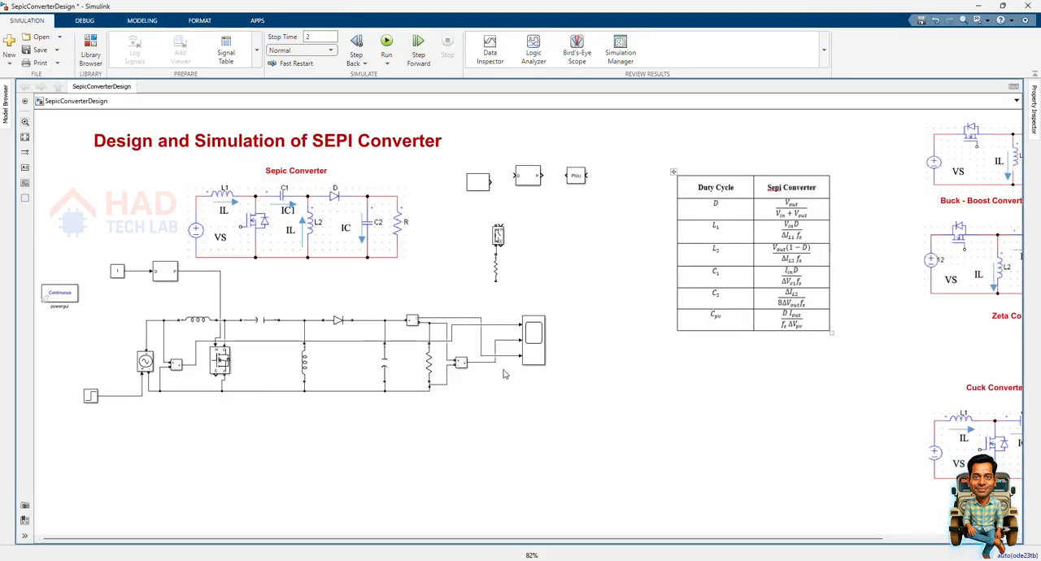
double_click(118, 271)
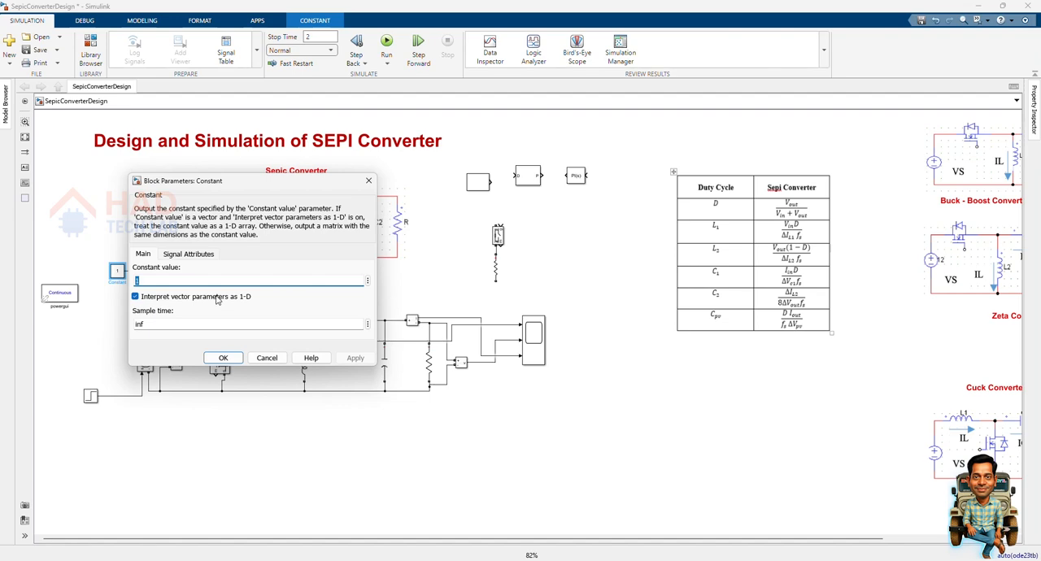
type("D")
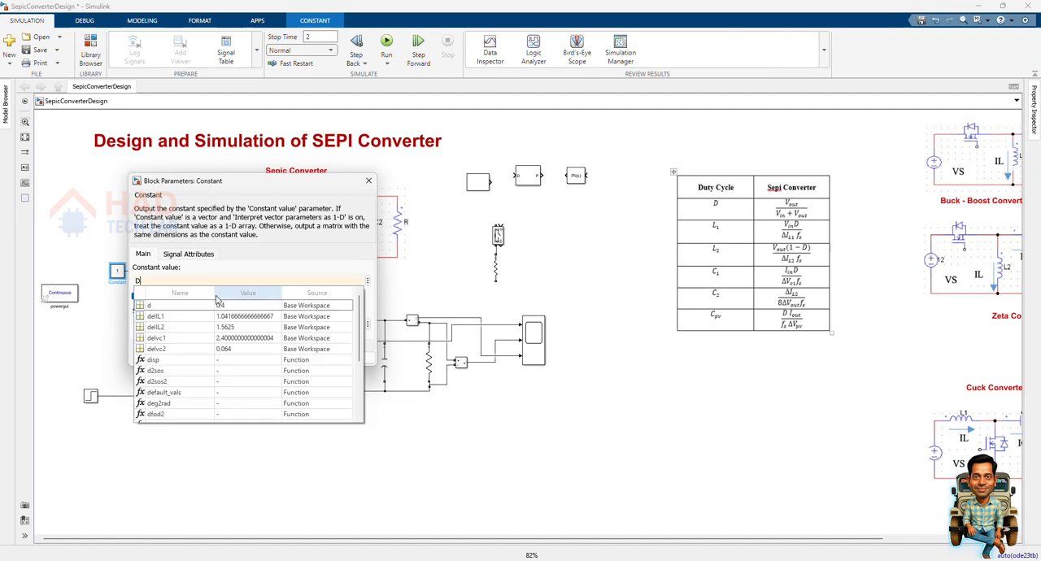
left_click(218, 305)
left_click(356, 358)
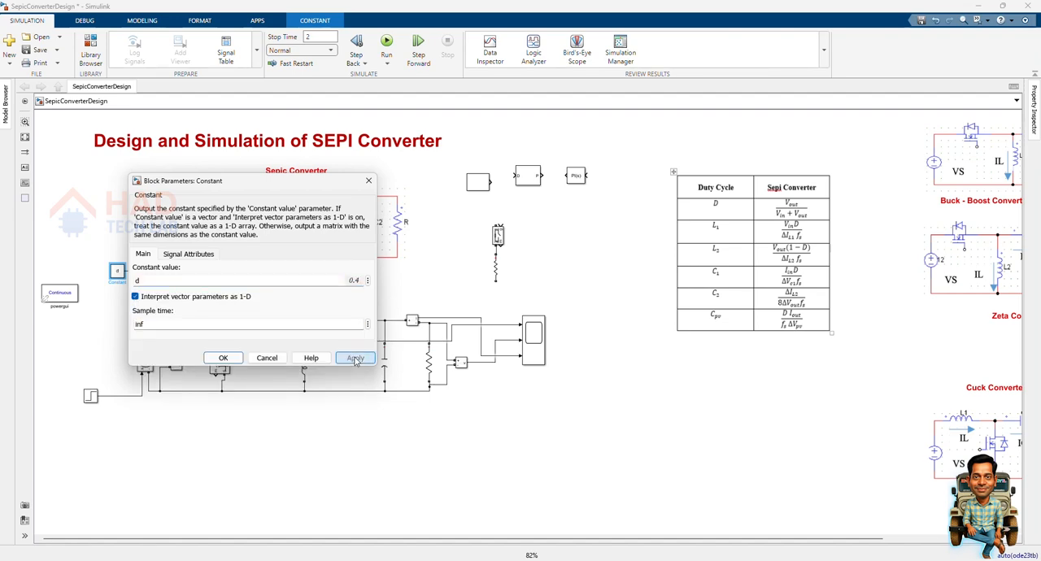
left_click(222, 358)
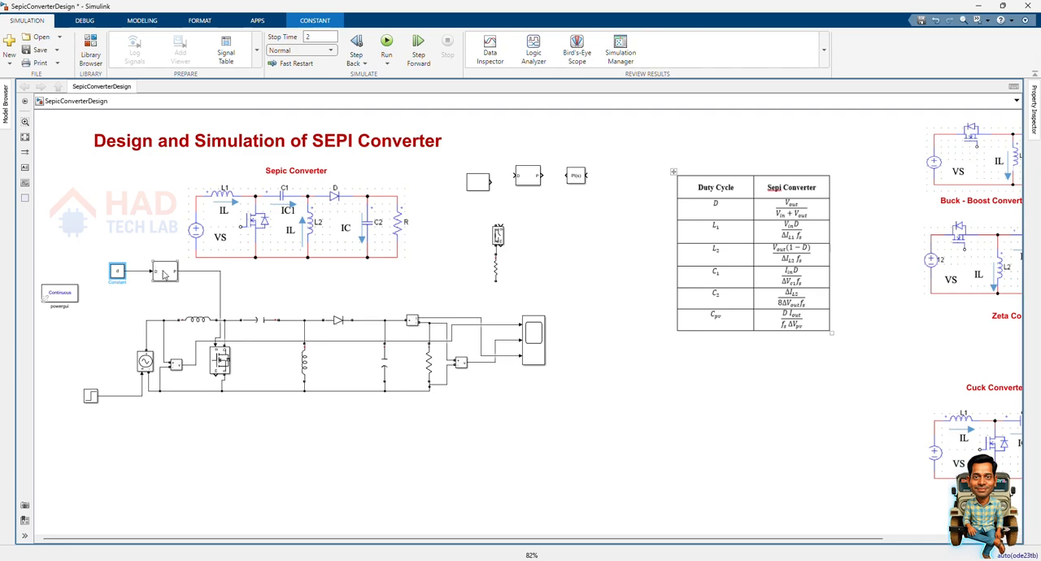
Set the switching frequency of the PWM generator block to the workspace variable fs.
double_click(164, 275)
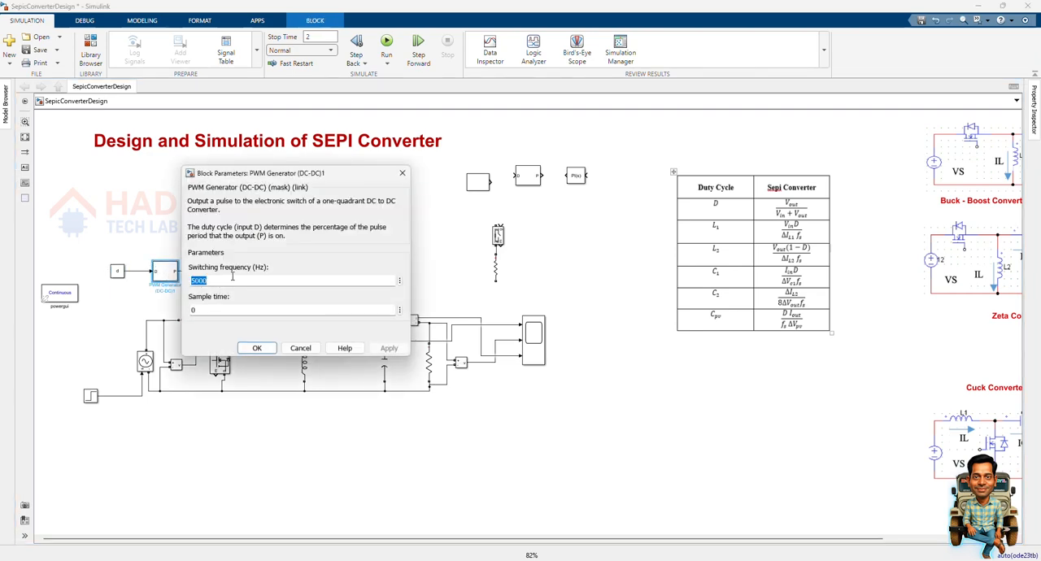
type("fs")
key("Return")
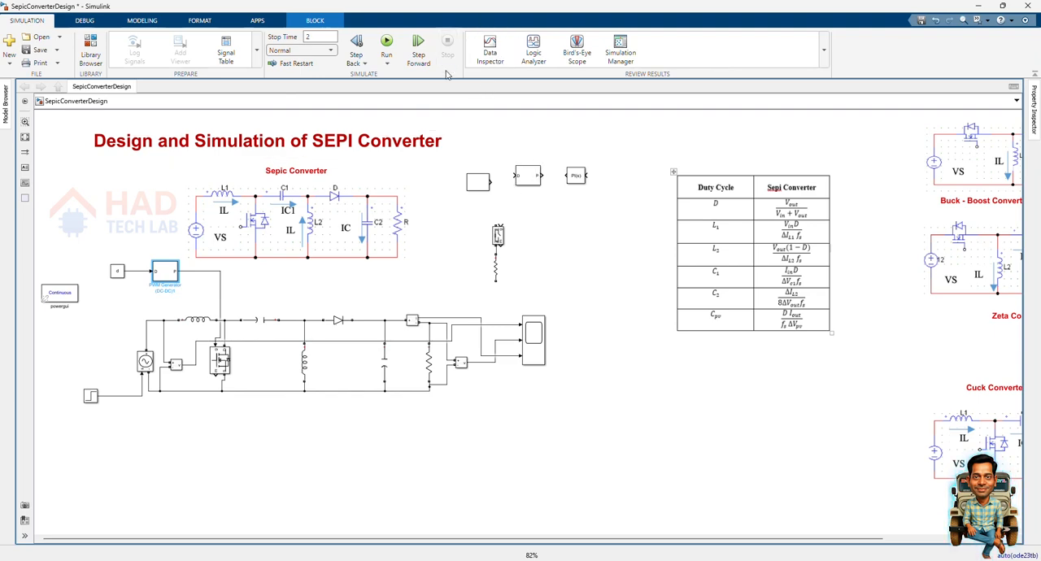
Run the simulation of the SEPIC converter and open the Scope to display the voltage and current waveforms.
left_click(387, 46)
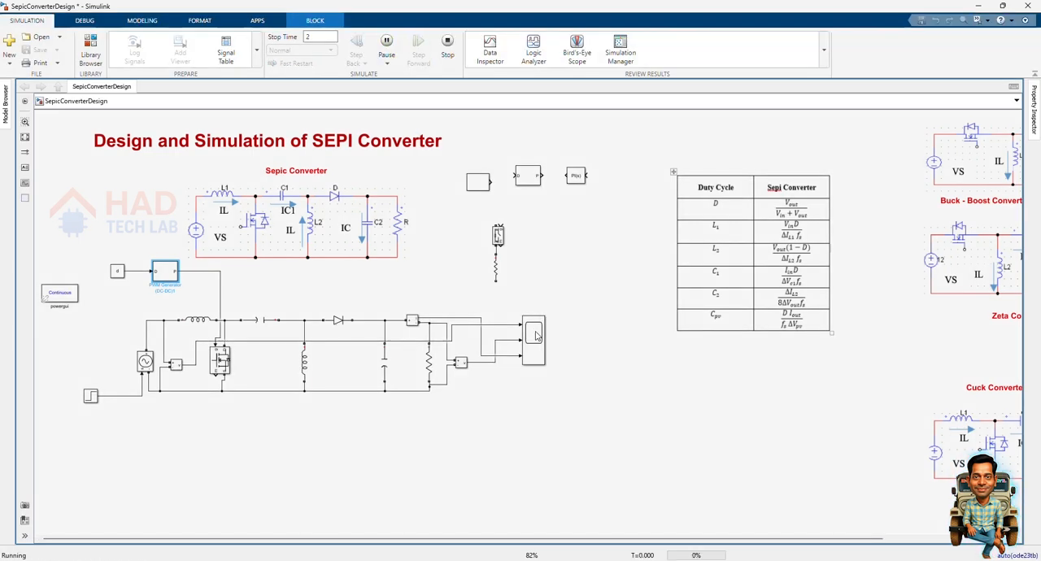
left_click(535, 336)
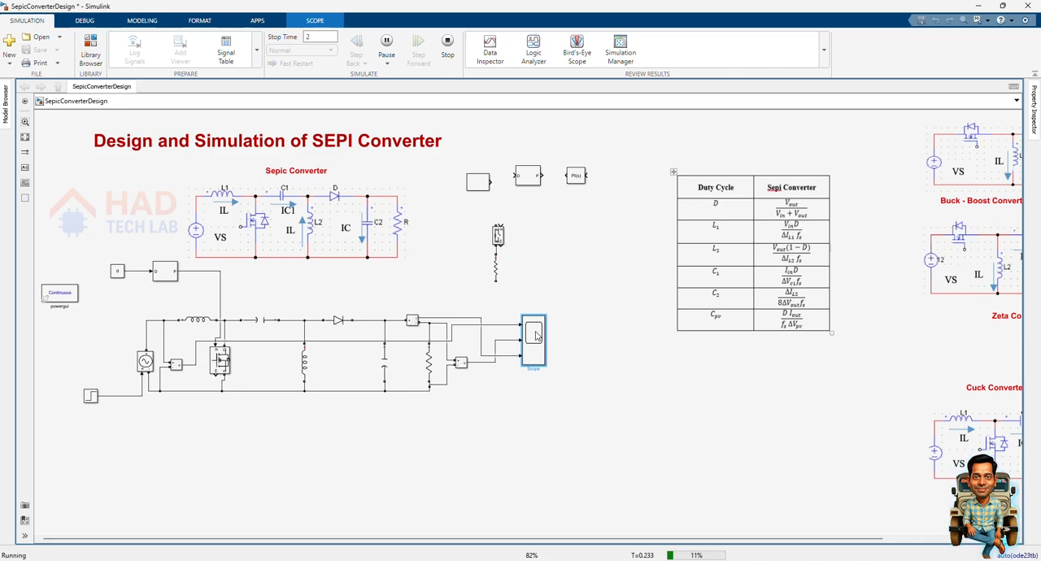
double_click(535, 336)
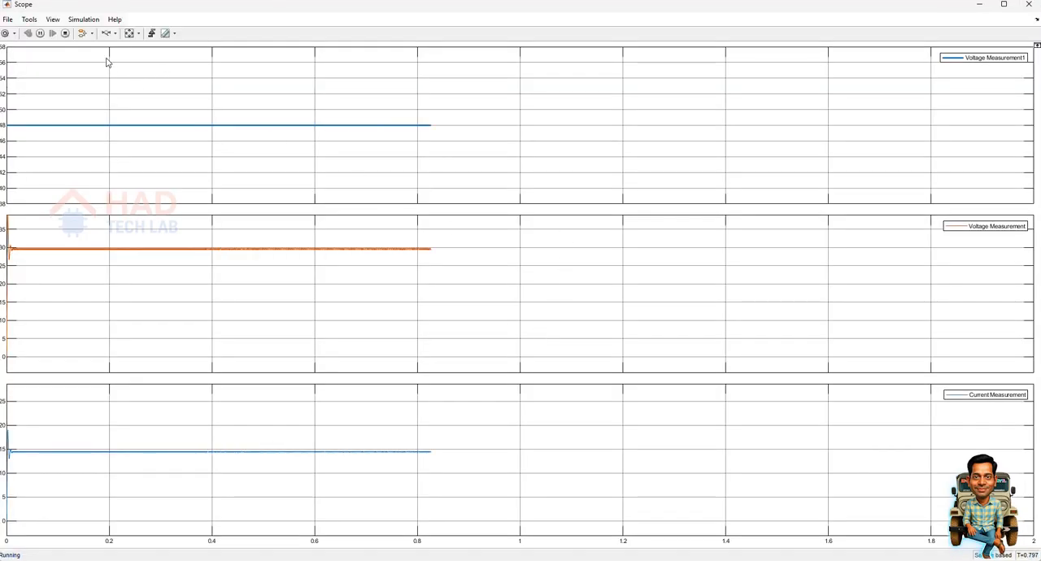
left_click(129, 34)
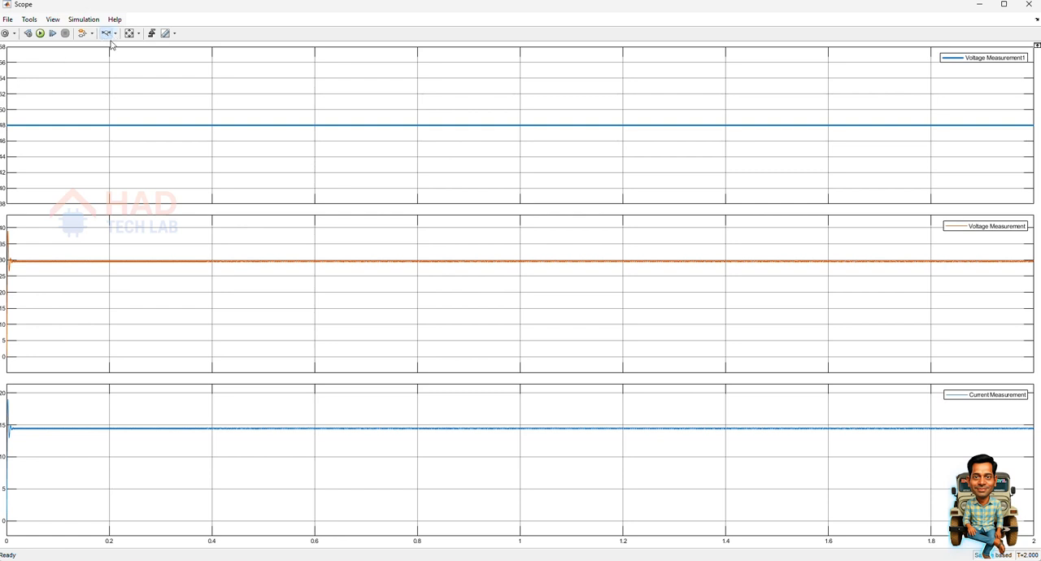
Examine the startup transient over about the first 0.05 s and the output voltage ripple in the Scope.
left_click_drag(31, 250, 6, 254)
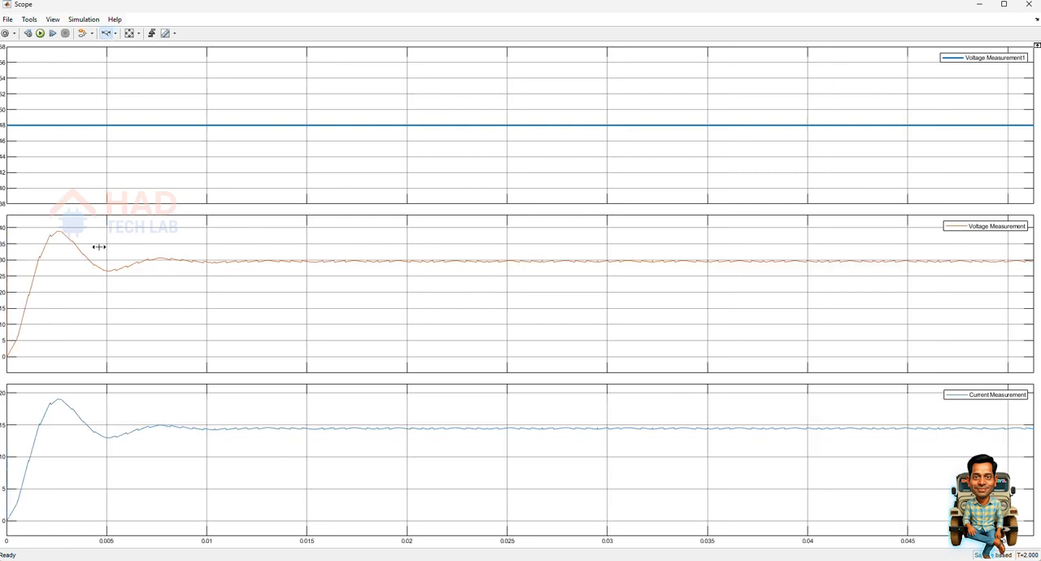
left_click(114, 34)
left_click(116, 60)
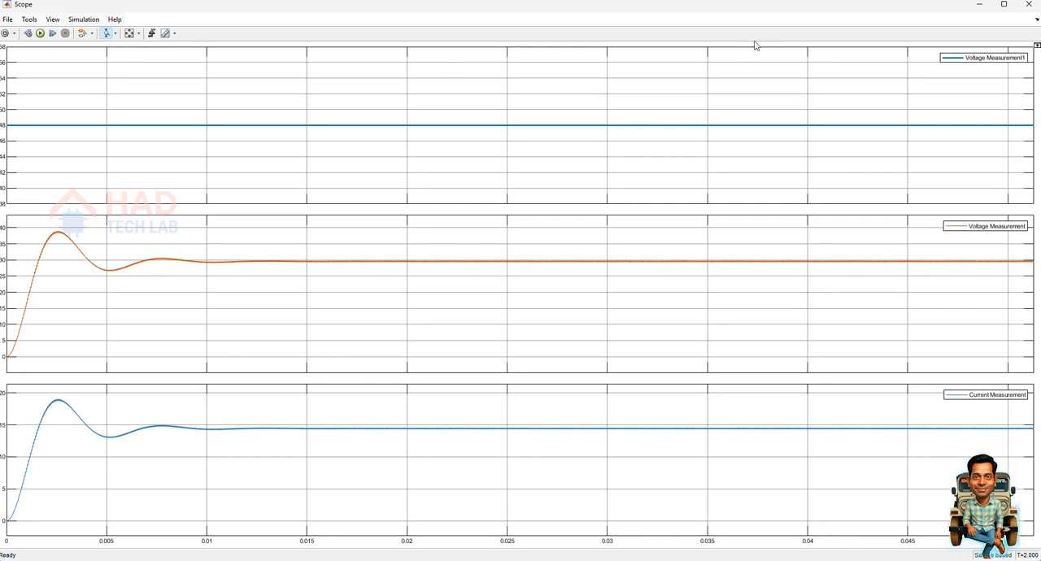
left_click_drag(633, 246, 632, 279)
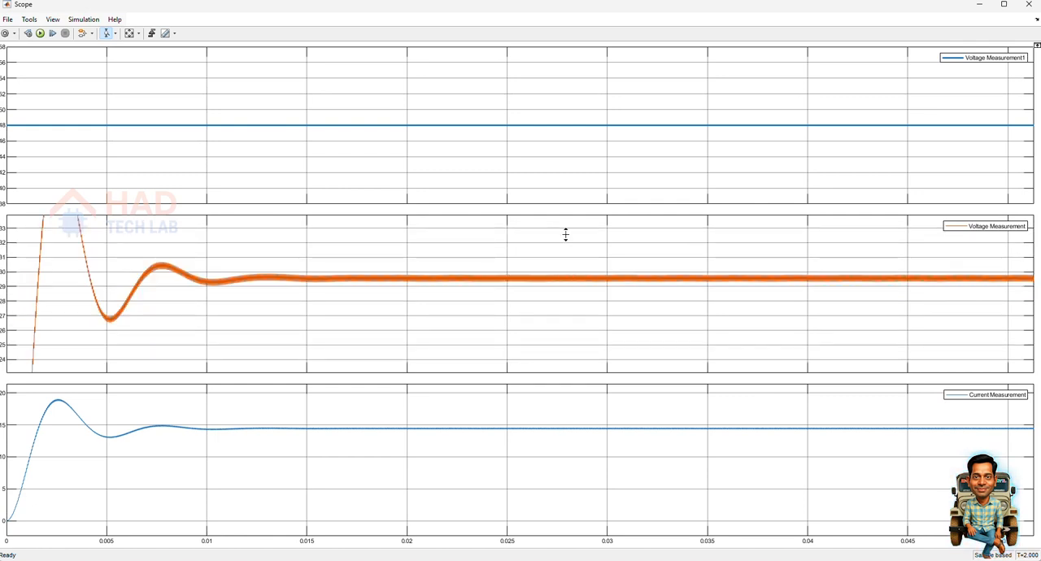
left_click(128, 37)
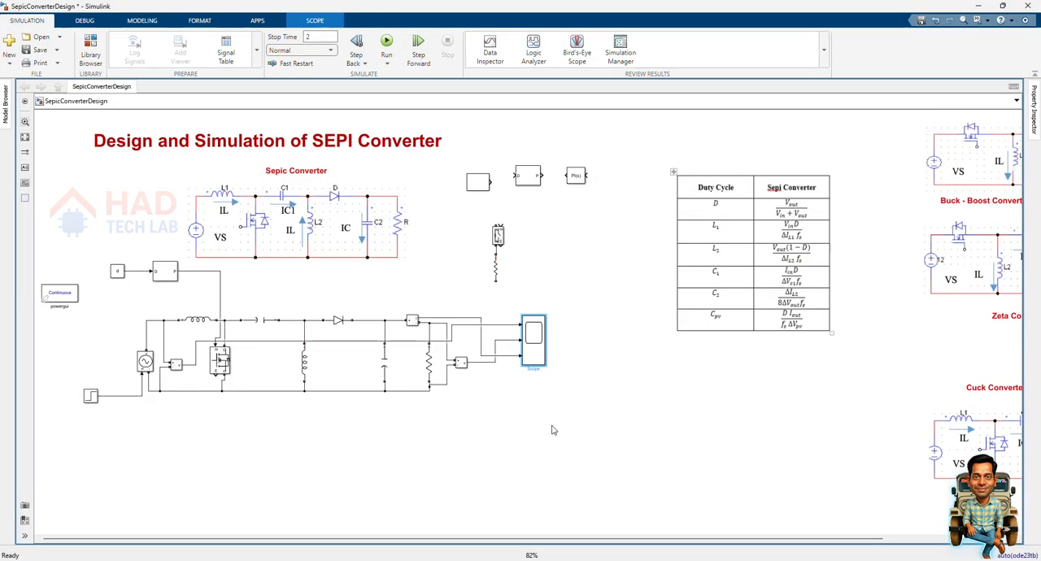
Add a Display block below the Scope, connect it to the output voltage measurement signal, and run the simulation.
double_click(553, 430)
type("dis")
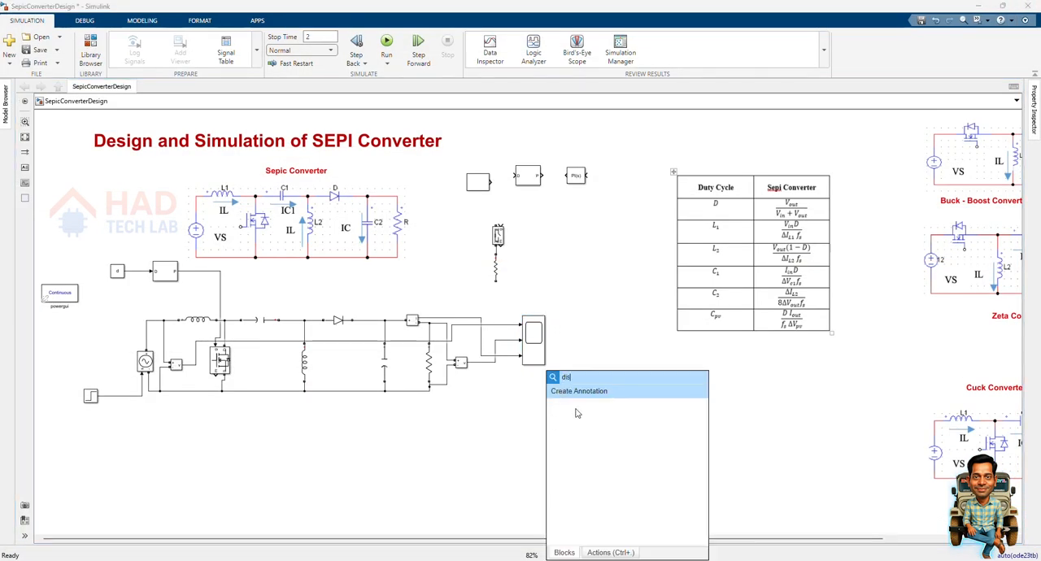
type("pl")
left_click(579, 395)
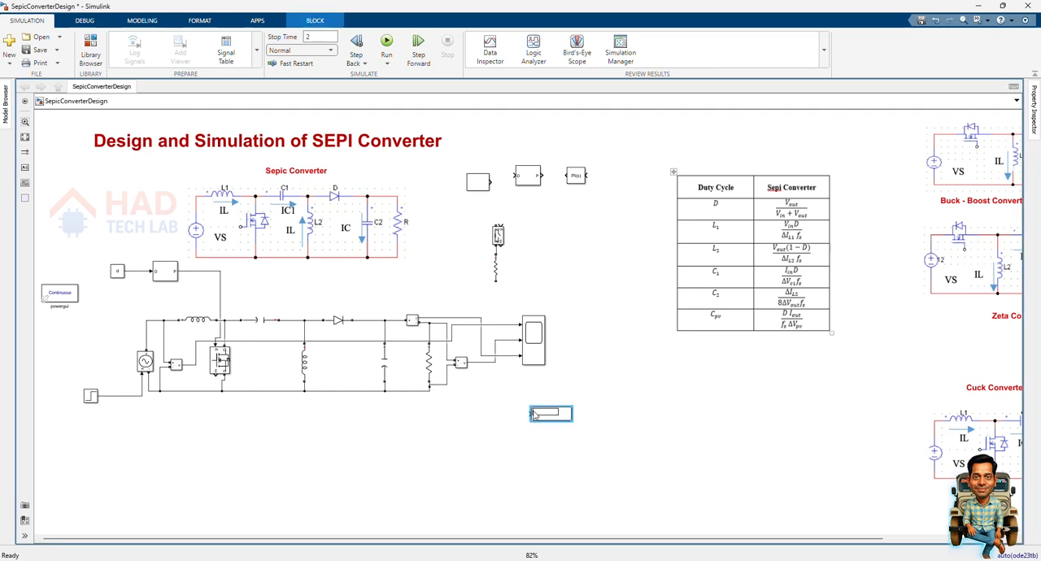
left_click_drag(529, 413, 480, 363)
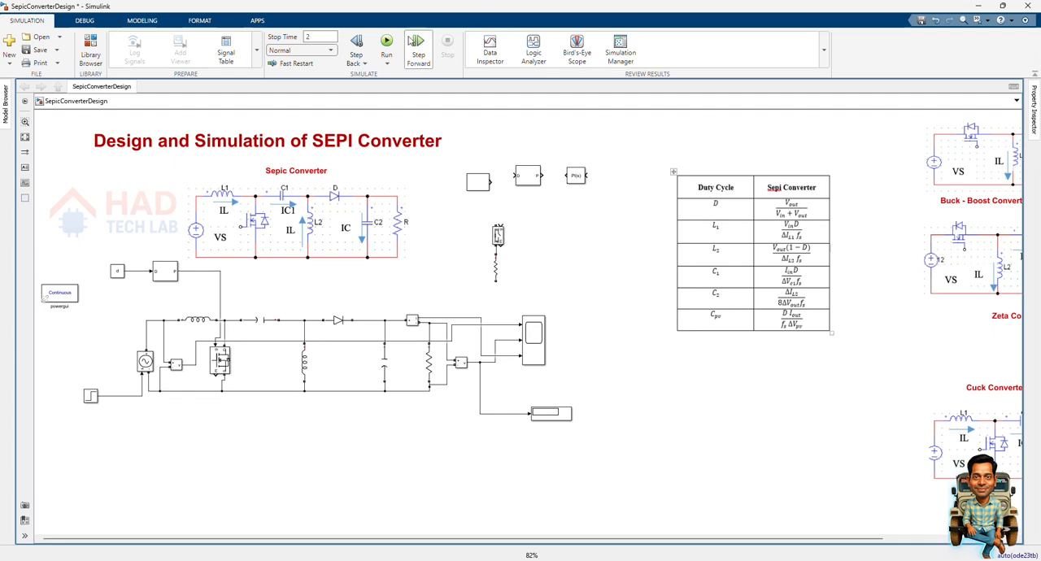
left_click(386, 44)
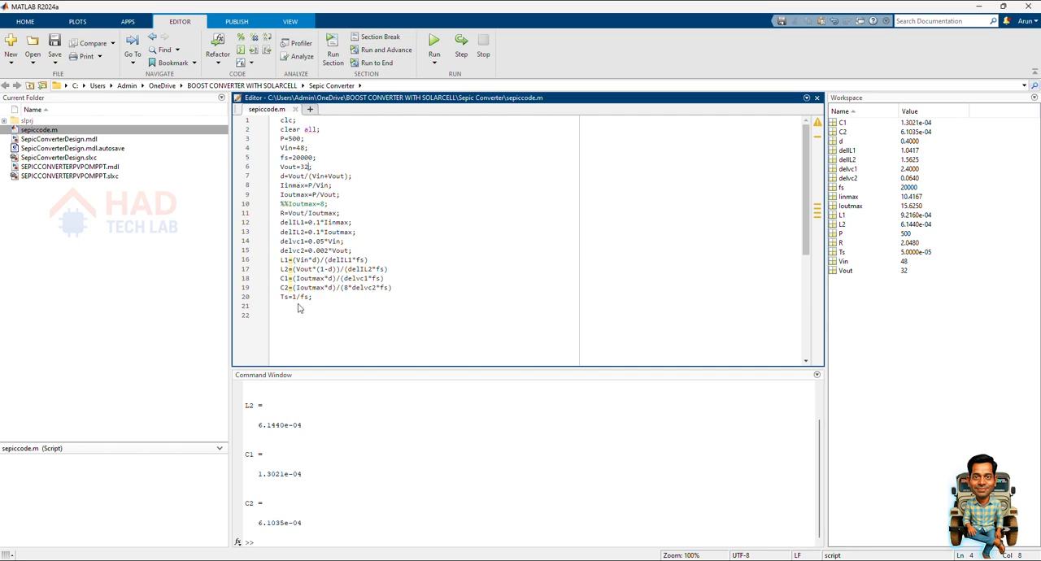
In the MATLAB editor, set Vout to 60 in sepiccode.m and run the script to recalculate the component values.
key("BackSpace")
left_click(317, 175)
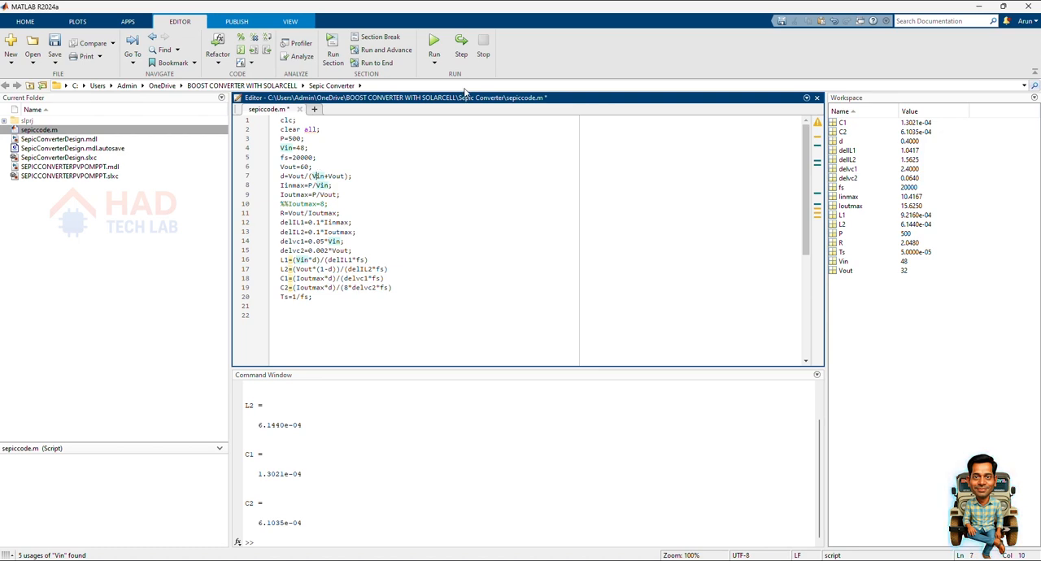
left_click(436, 43)
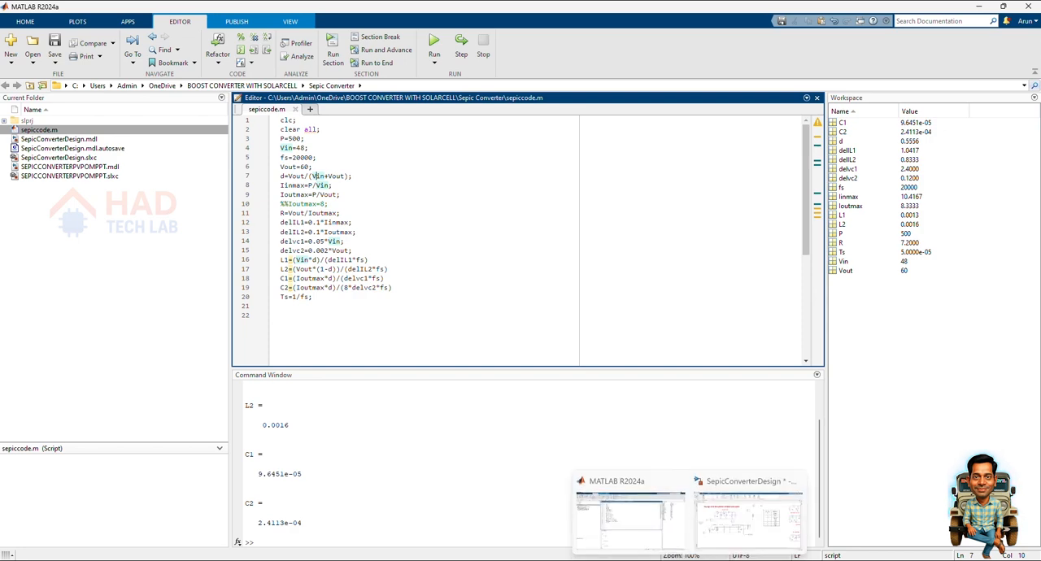
Switch to the SepicConverterDesign model in Simulink, rerun the simulation and inspect about the first 0.03 s of the Scope waveforms.
left_click(706, 510)
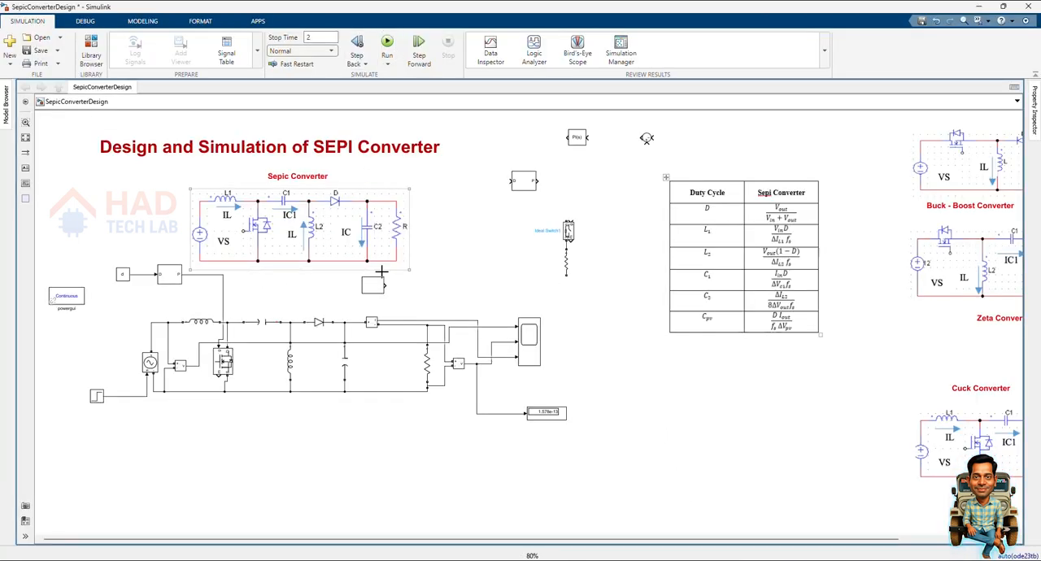
left_click(387, 48)
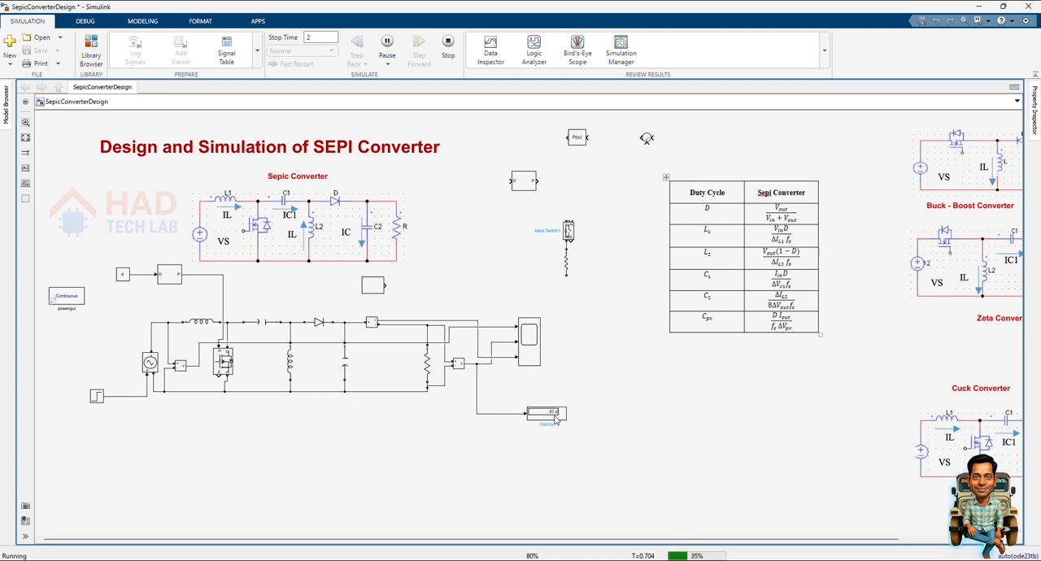
double_click(532, 362)
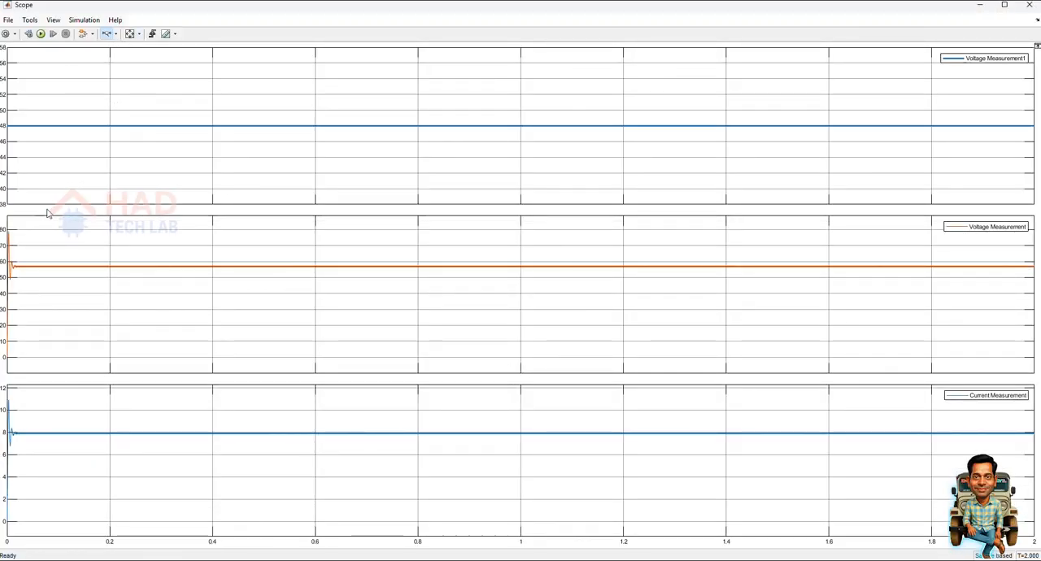
left_click_drag(24, 252, 8, 252)
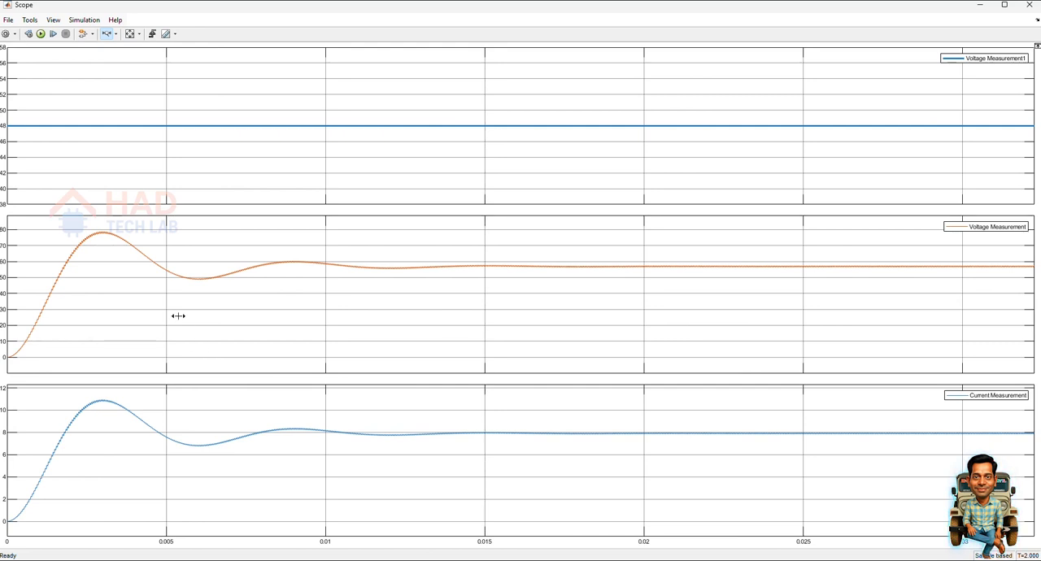